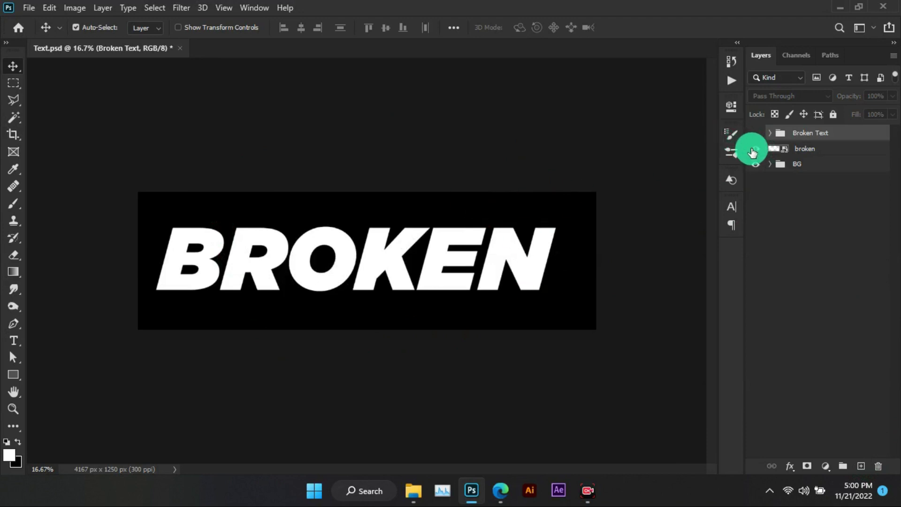
Step: Hide the broken layer, show the Broken Text group and look through the piece layers inside it
click(756, 148)
click(755, 133)
click(769, 133)
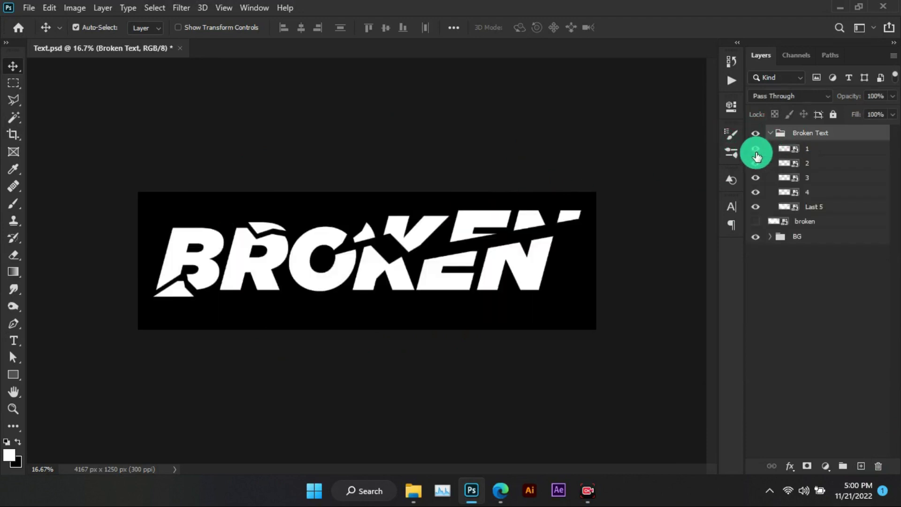
drag(760, 195, 771, 142)
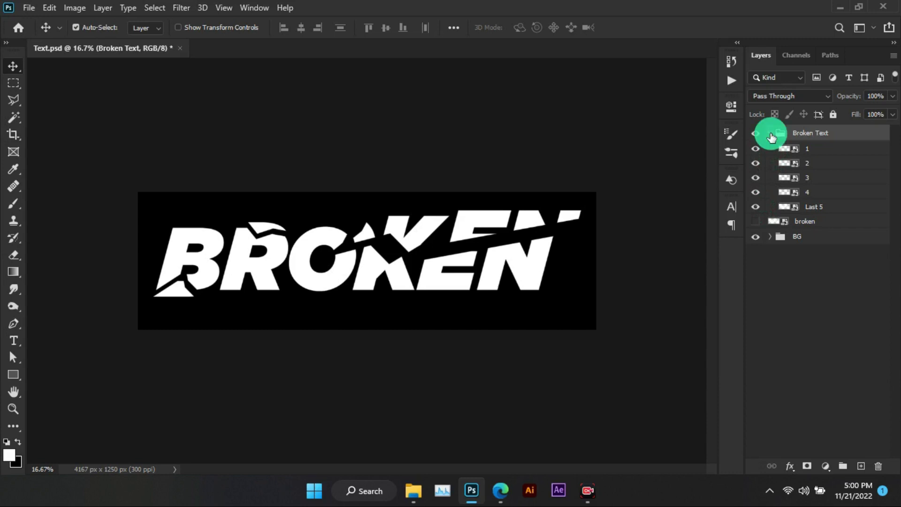
click(770, 136)
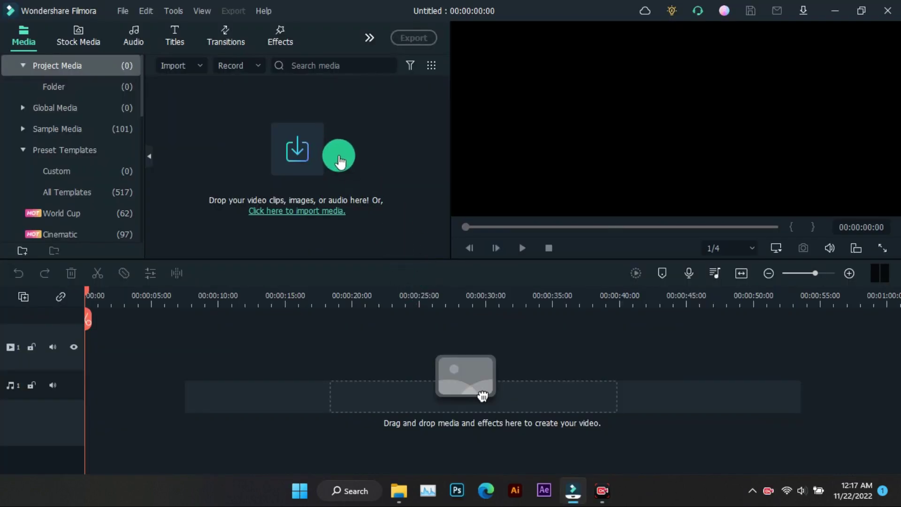
Step: Switch to Wondershare Filmora and create a new 16:9 (Widescreen) project
click(123, 10)
mouse_move(151, 26)
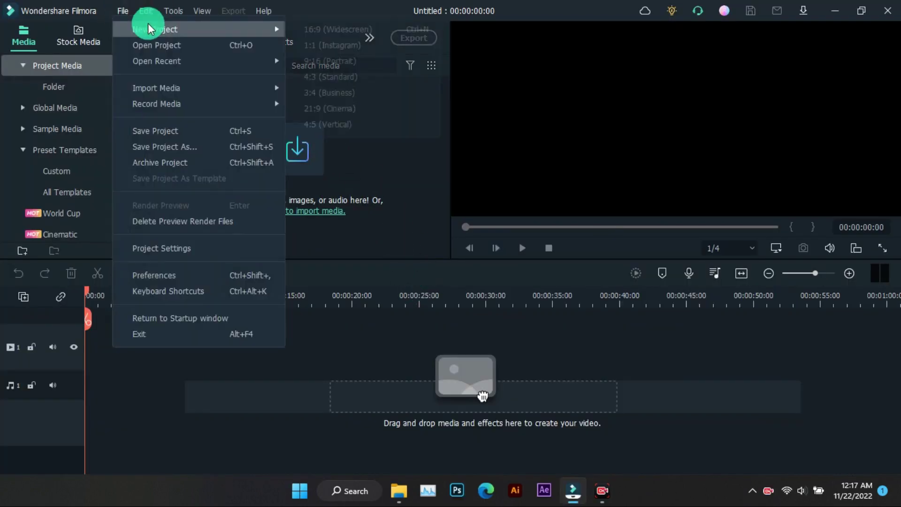
click(290, 35)
Step: Import the images 1, 2, 3, 4, Last 5 and Text from the Broken Text > Text folder
click(301, 149)
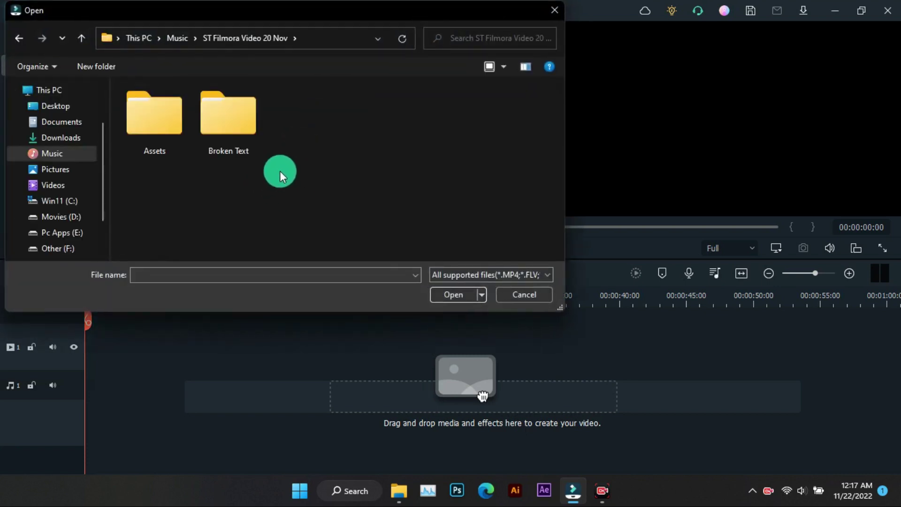
double_click(232, 142)
double_click(169, 130)
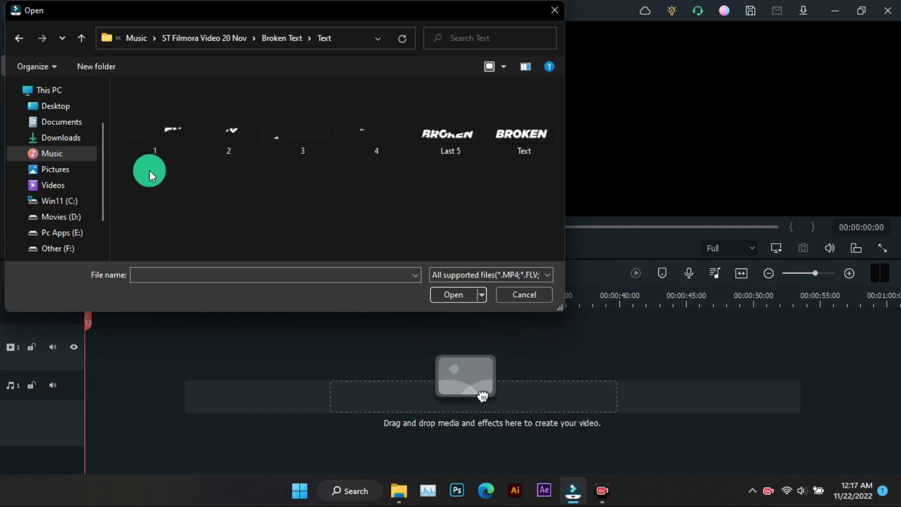
drag(149, 170, 538, 147)
click(456, 295)
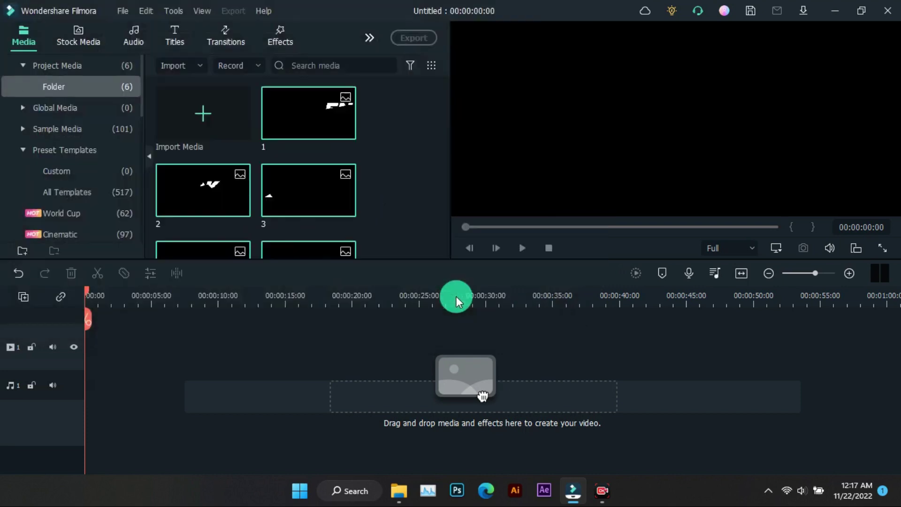
Step: Place the Text image at the start of video track 1 on the timeline
scroll(333, 187, down, 2)
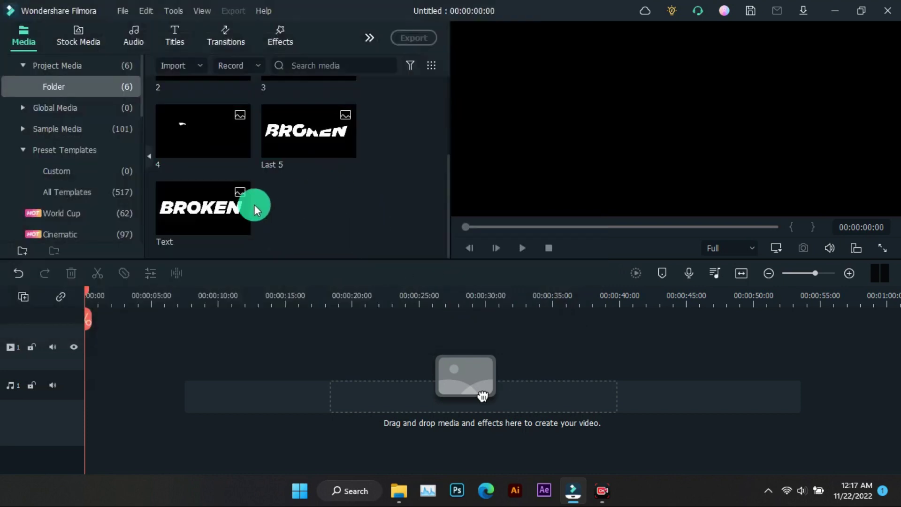
drag(198, 210, 217, 339)
drag(197, 304, 251, 302)
scroll(251, 301, up, 1)
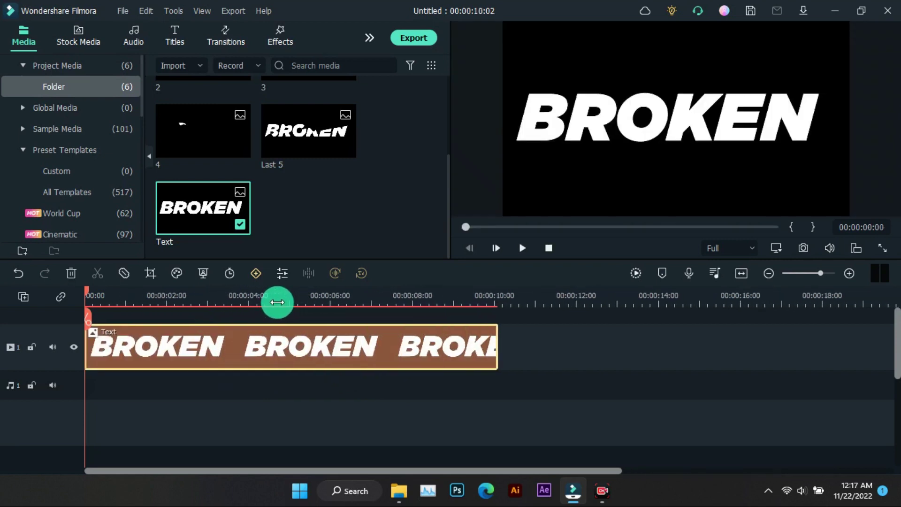
Step: Set the Text clip's scale to 50%
click(282, 274)
click(14, 85)
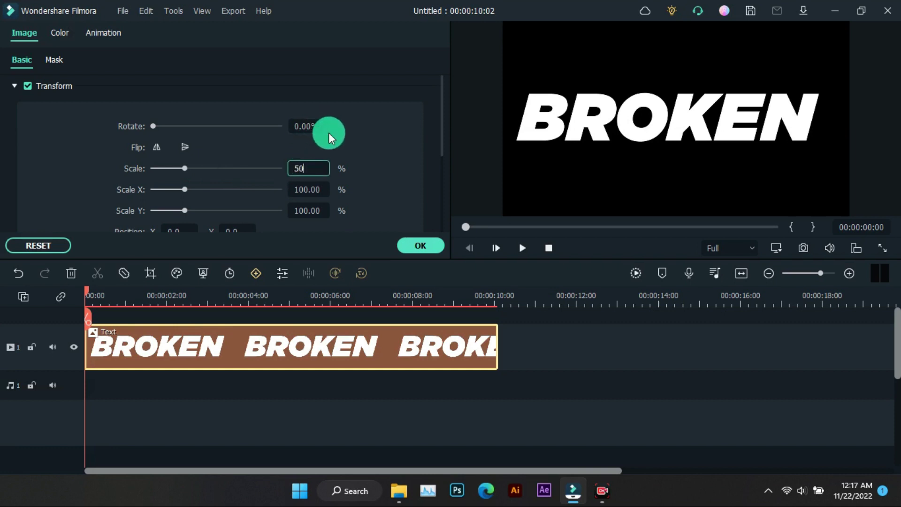
click(291, 185)
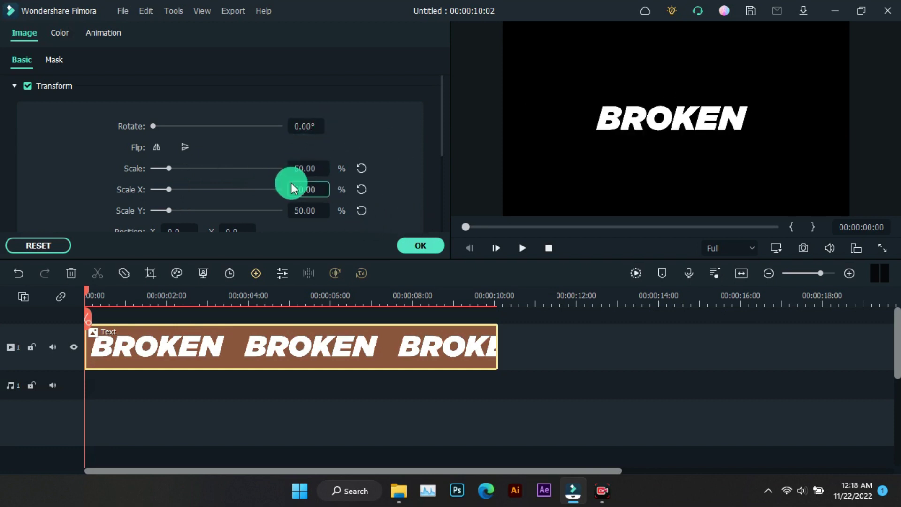
click(418, 246)
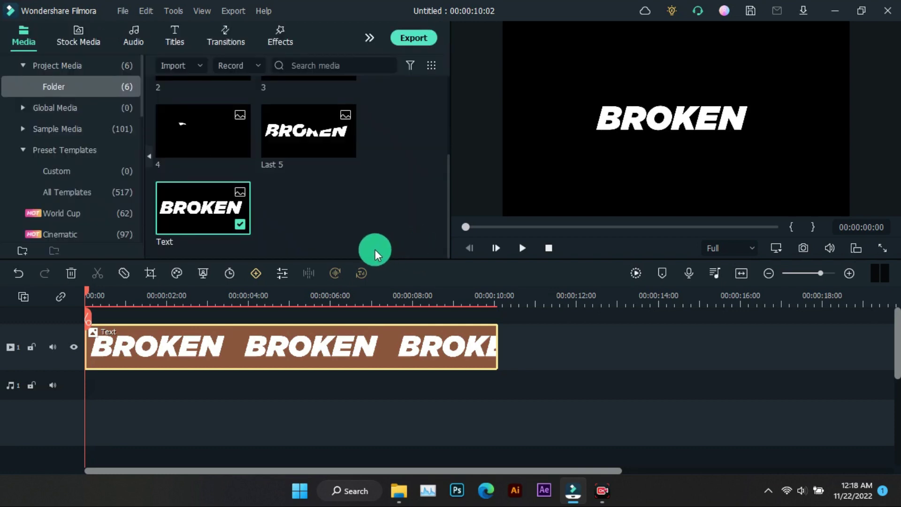
Step: Place the Last 5 image at the start of the track above Text and, with the Text track hidden, set its scale to 50%
drag(298, 138, 89, 316)
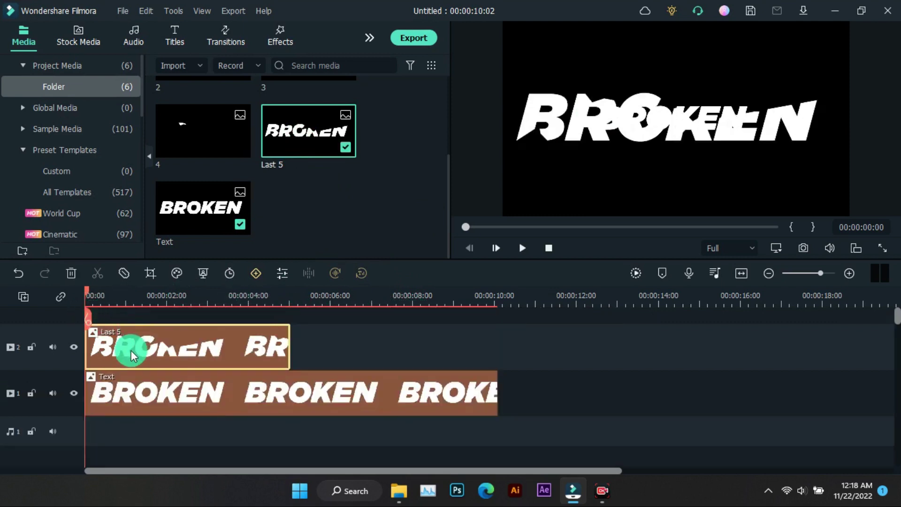
click(73, 394)
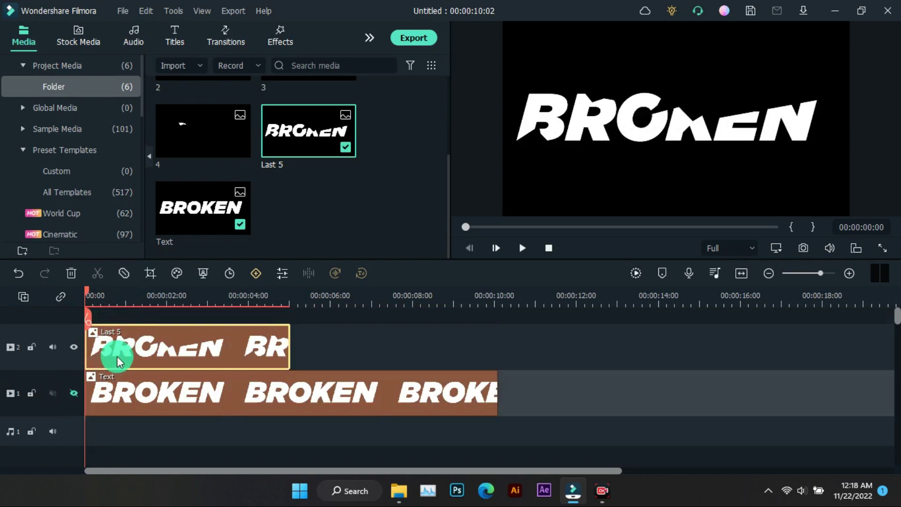
click(280, 275)
click(305, 168)
click(331, 128)
text(50)
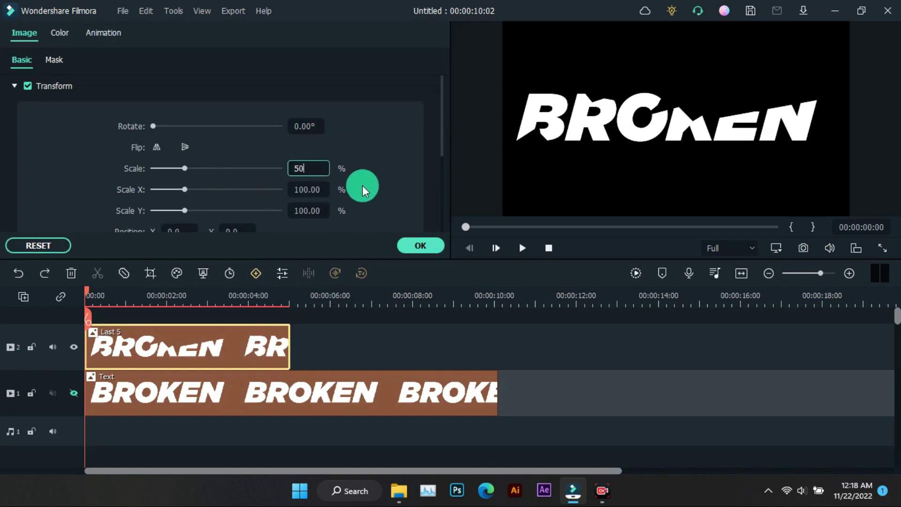
click(404, 244)
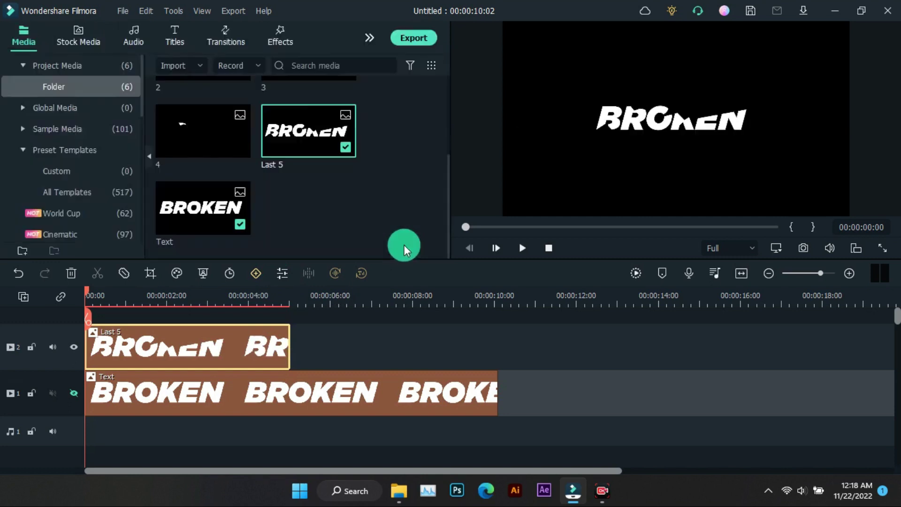
Step: Compare the alignment of the Text and Last 5 clips by toggling their tracks' visibility, leaving only the Last 5 track shown
click(78, 388)
click(142, 329)
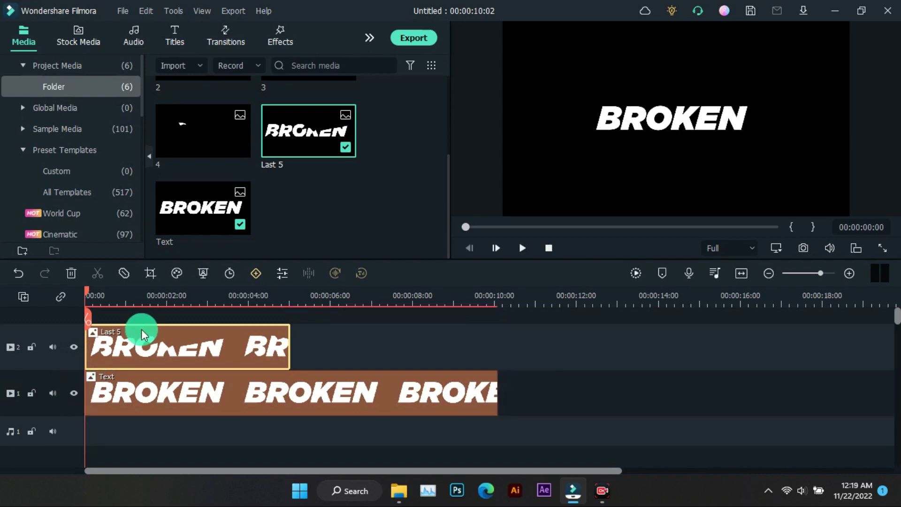
click(74, 346)
click(75, 395)
click(75, 394)
click(75, 394)
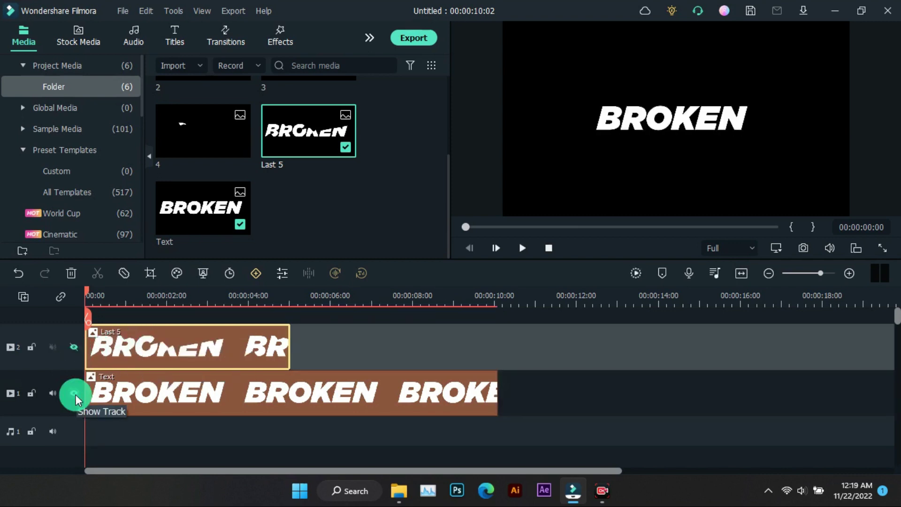
click(75, 394)
click(74, 347)
Step: Place image 4 at the start of the track above Last 5 and set its scale to 50%
click(196, 211)
click(196, 142)
double_click(197, 143)
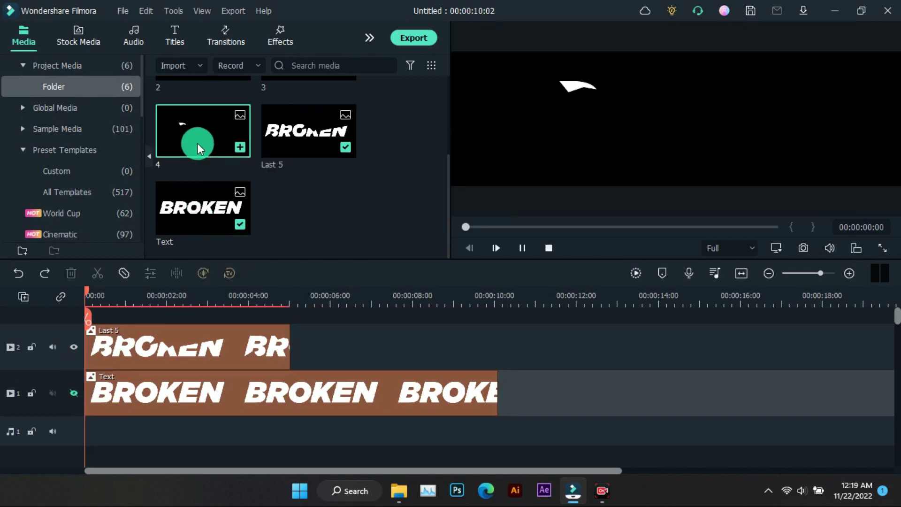
drag(198, 140, 141, 328)
click(283, 272)
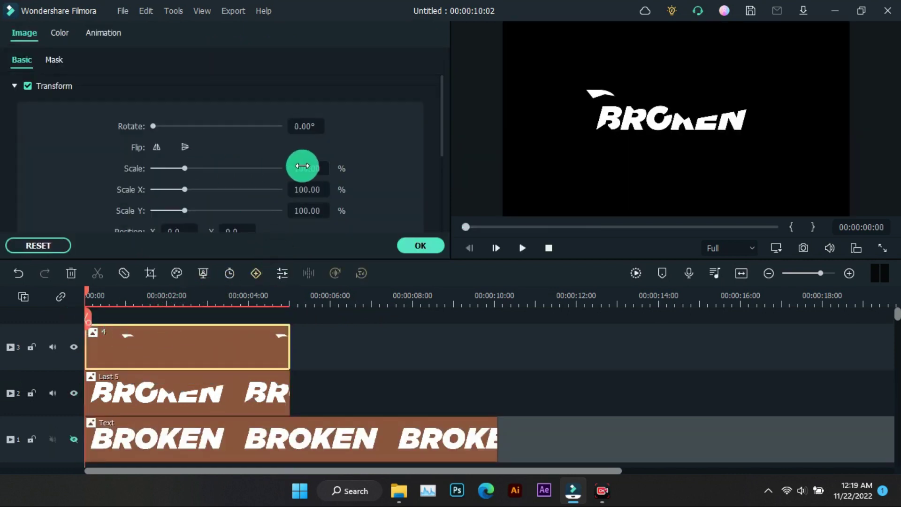
text(50)
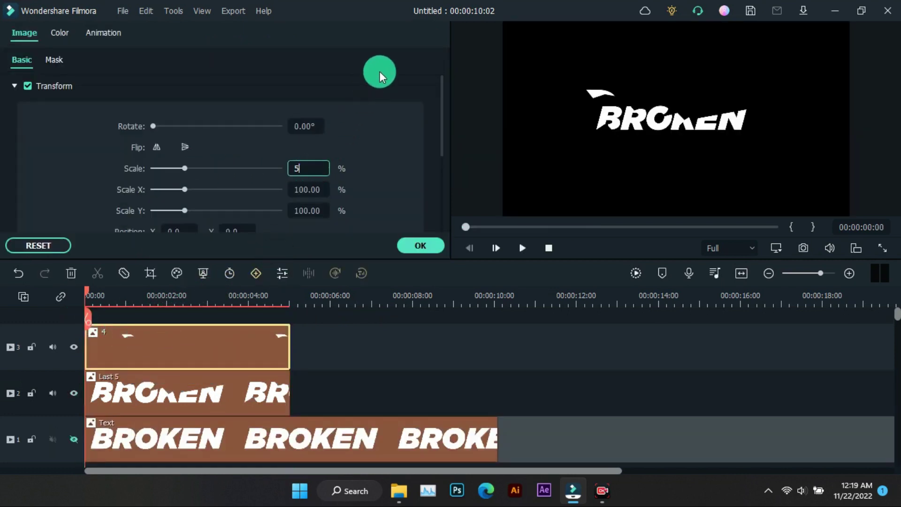
click(407, 251)
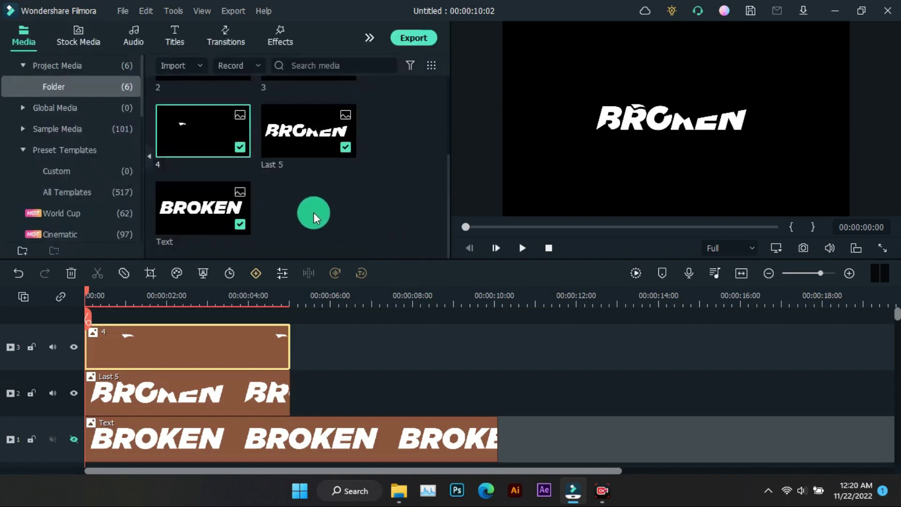
click(72, 350)
Step: Place image 3 at the start of the track above clip 4 and set its scale to 50%
scroll(261, 159, up, 3)
drag(298, 192, 134, 315)
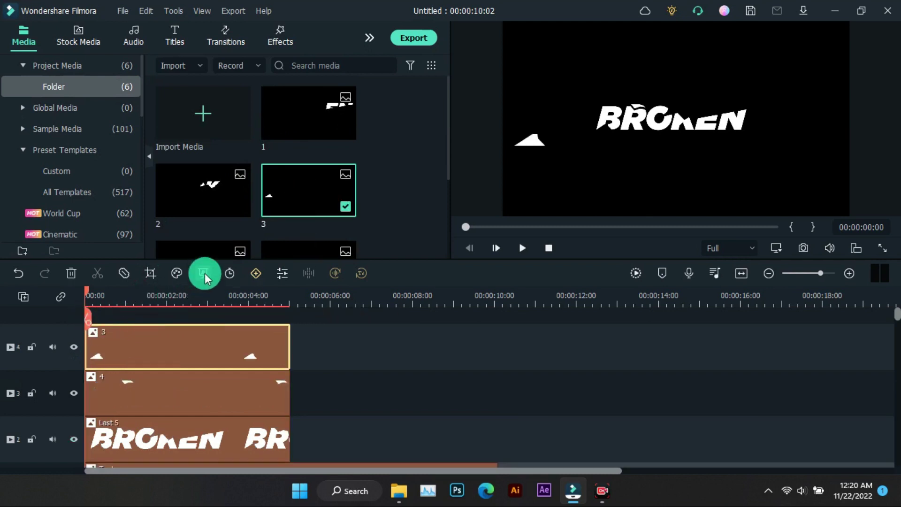
click(277, 271)
click(305, 168)
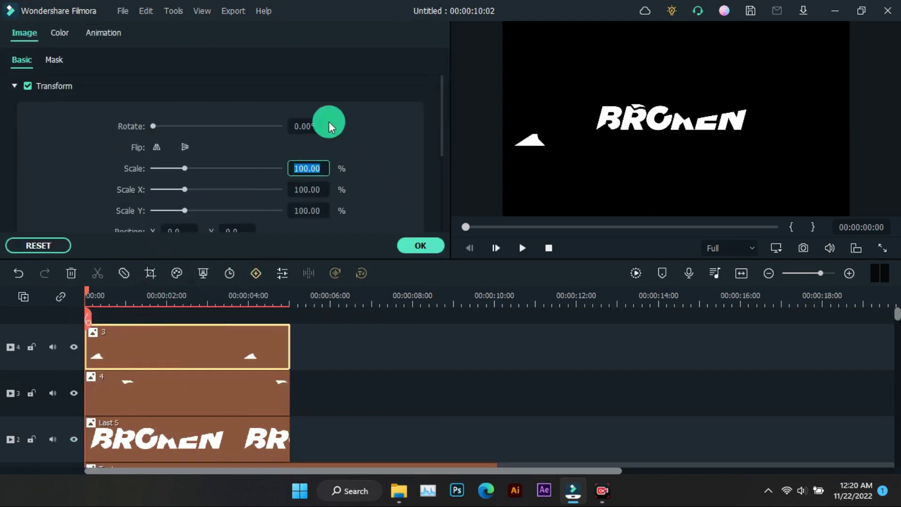
text(50)
click(420, 246)
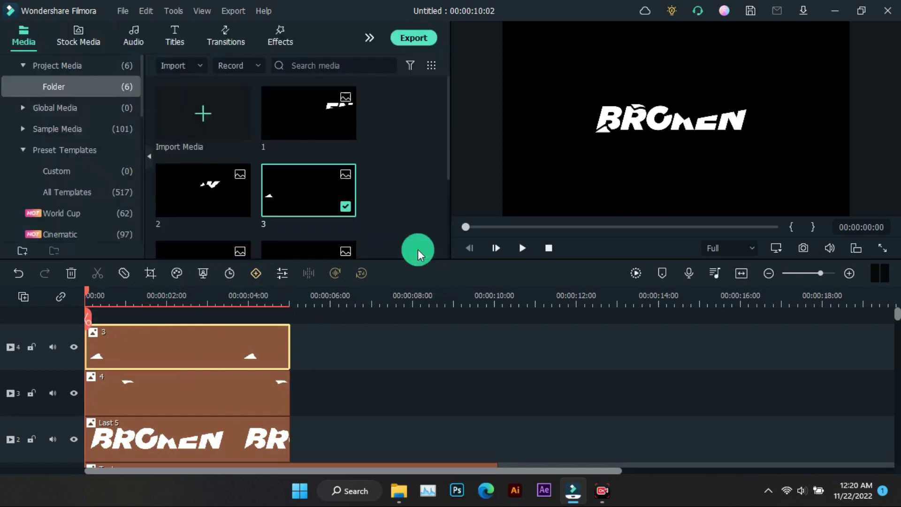
Step: Place image 1 at the start of video track 6, leaving track 5 empty, and set its scale to 50%
drag(294, 117, 109, 305)
drag(176, 345, 187, 315)
click(282, 273)
click(308, 169)
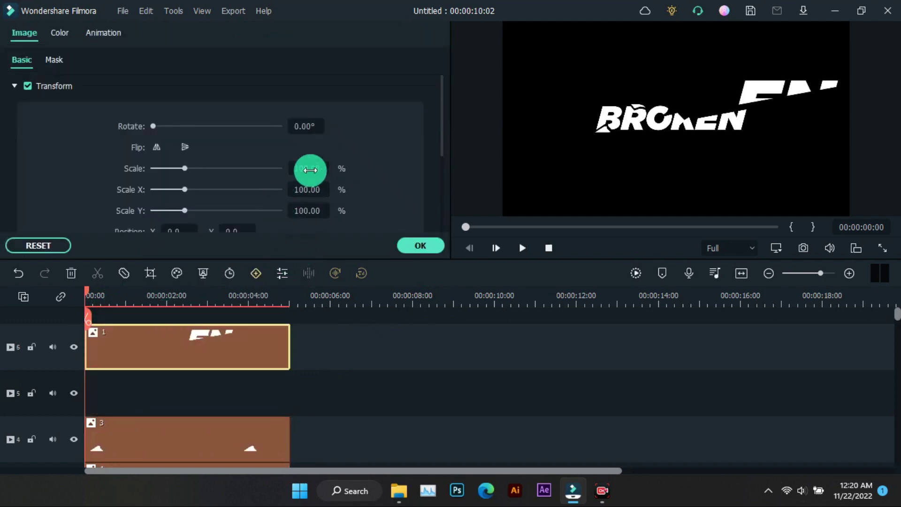
text(50)
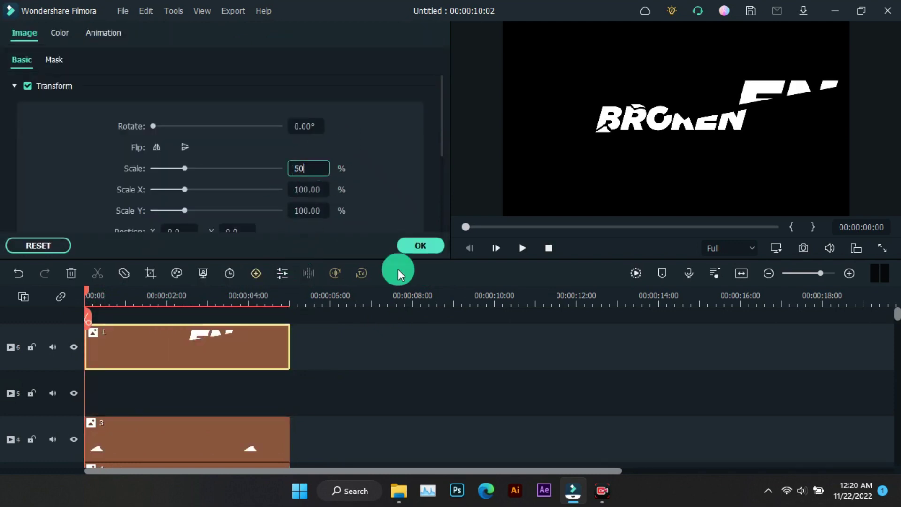
click(412, 248)
Step: Place image 2 at the start of empty video track 5 and set its scale to 50%
drag(191, 197, 87, 404)
click(282, 273)
click(299, 170)
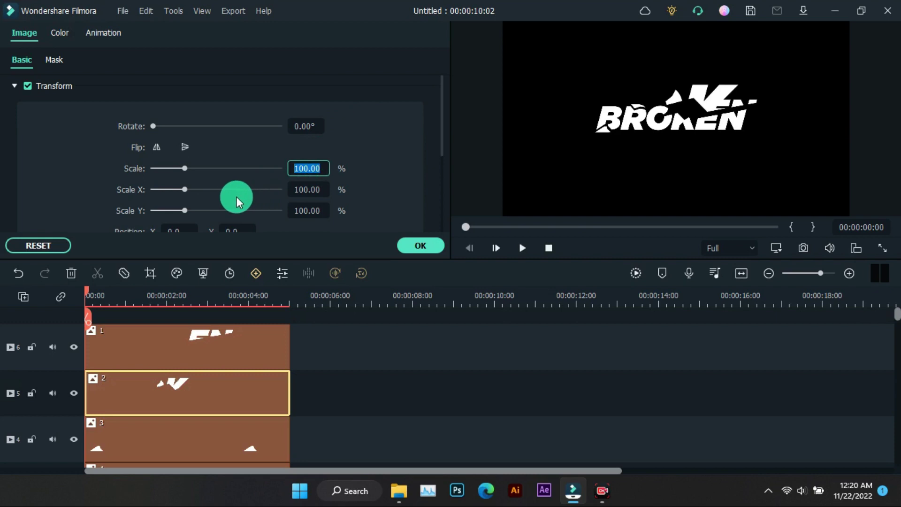
text(5)
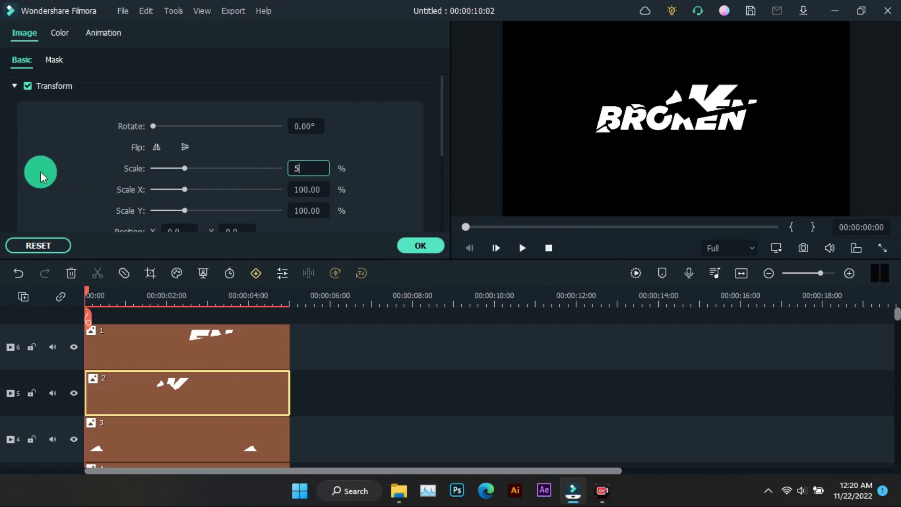
click(429, 246)
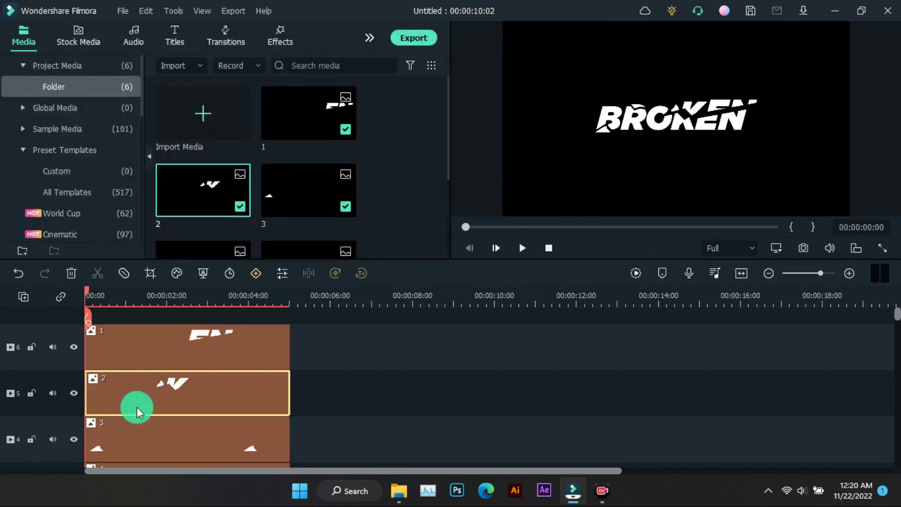
Step: Trim the end of the Text clip on track 1 to the 2-second mark
scroll(152, 383, down, 2)
scroll(153, 382, down, 2)
click(371, 407)
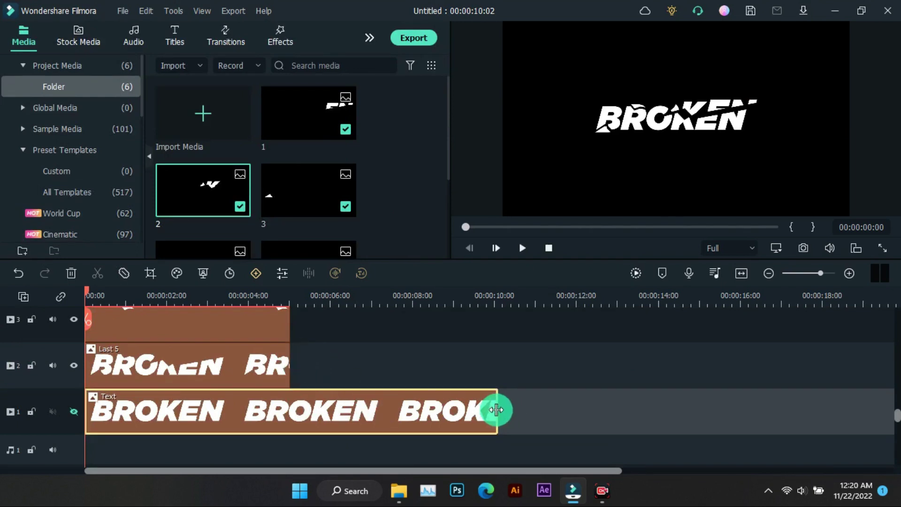
drag(496, 409, 167, 421)
Step: Move the Last 5 clip and piece clips 1 to 4 to start at 2 seconds, and unhide the Text track
drag(331, 372, 196, 246)
drag(187, 370, 269, 369)
scroll(229, 373, up, 3)
drag(185, 318, 274, 332)
scroll(185, 368, down, 3)
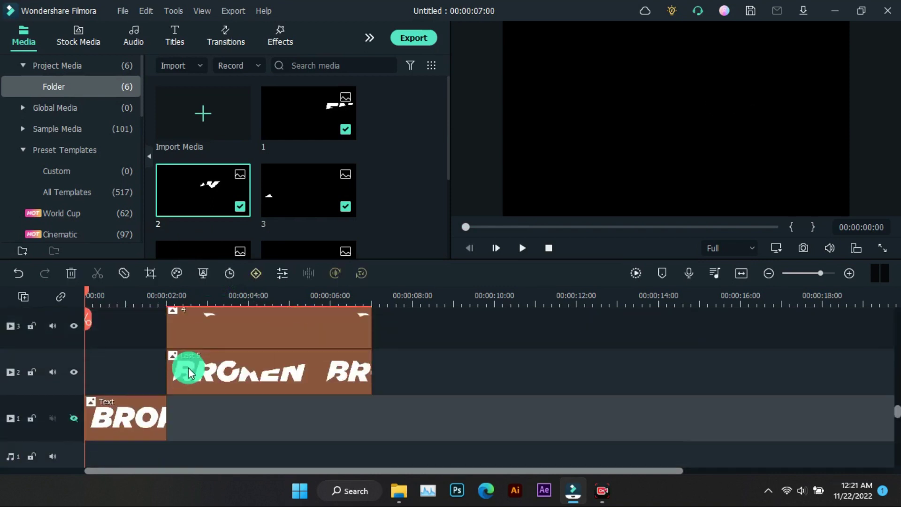
click(73, 419)
Step: Open the custom animation settings of the Text clip and add a keyframe at 00:00:01:22
drag(88, 324, 139, 363)
drag(177, 306, 225, 313)
click(282, 273)
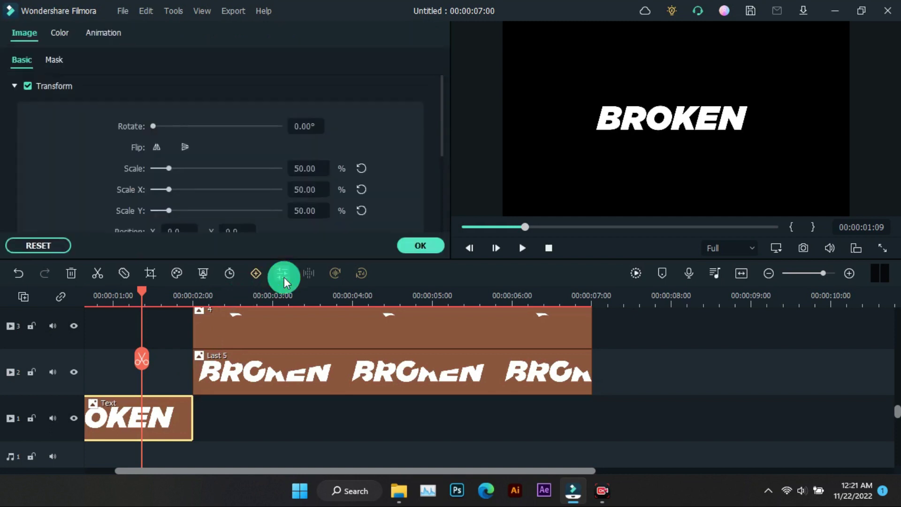
drag(142, 355, 182, 386)
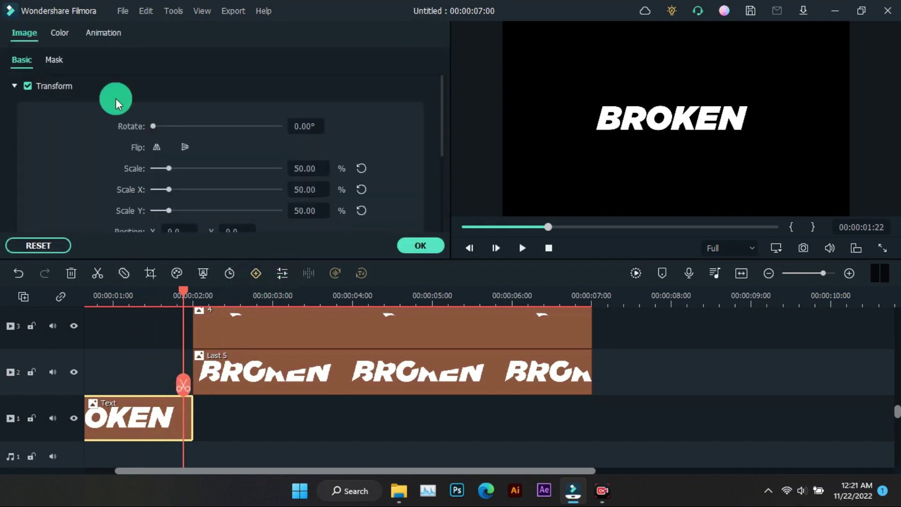
click(108, 35)
click(83, 60)
click(158, 101)
Step: Add Text clip keyframes at about 00:00:01:19 and at 00:00:01:24, and offset the word slightly at the later keyframes
mouse_move(182, 384)
mouse_down()
mouse_move(192, 395)
mouse_move(173, 398)
mouse_up()
click(155, 100)
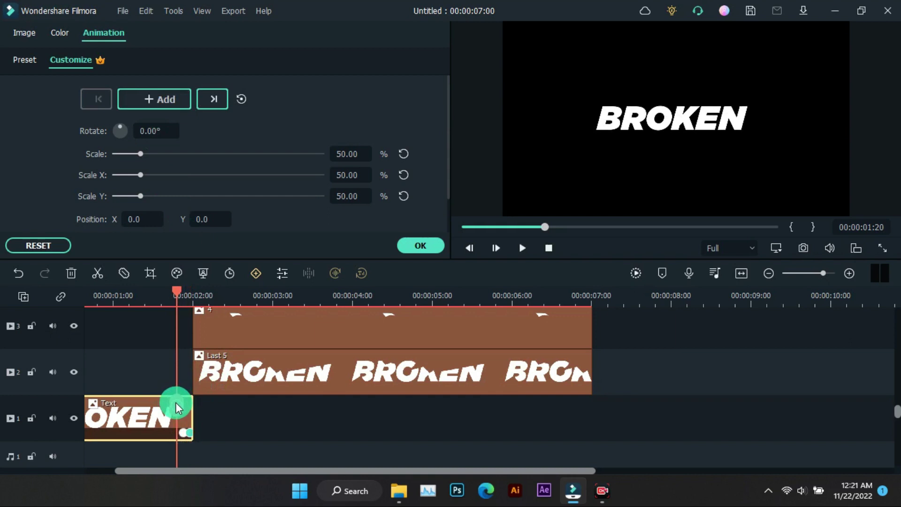
click(170, 110)
click(212, 99)
drag(683, 131, 669, 123)
click(213, 98)
Step: Hide video tracks 3 to 6, which hold the four piece clips, leaving Last 5 and Text shown
click(193, 386)
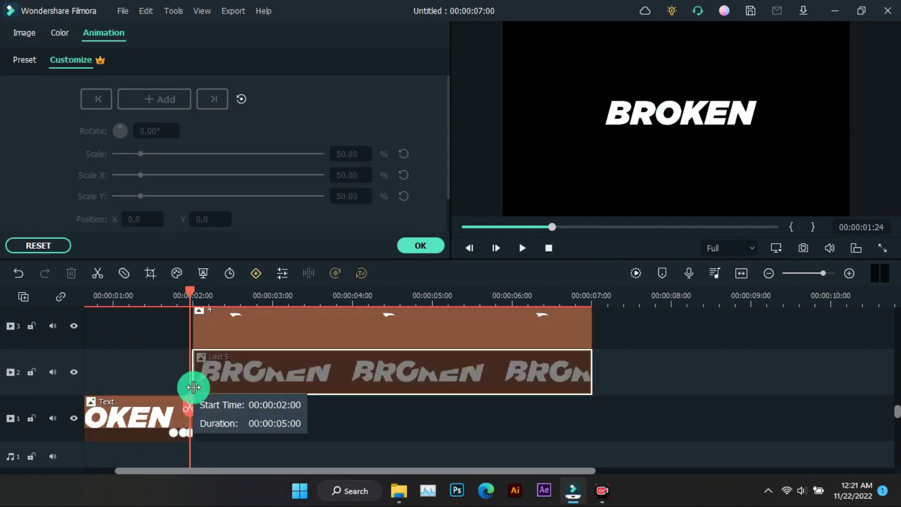
drag(175, 412, 199, 425)
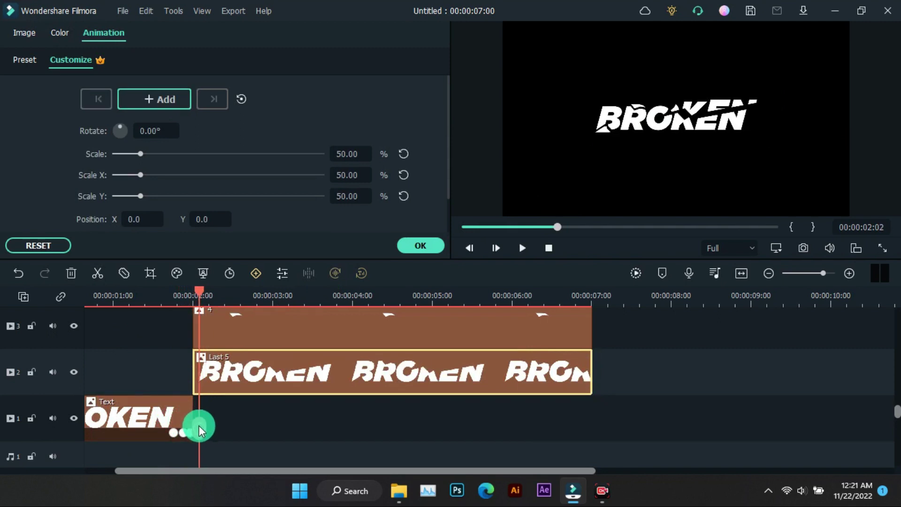
click(205, 407)
scroll(92, 400, up, 3)
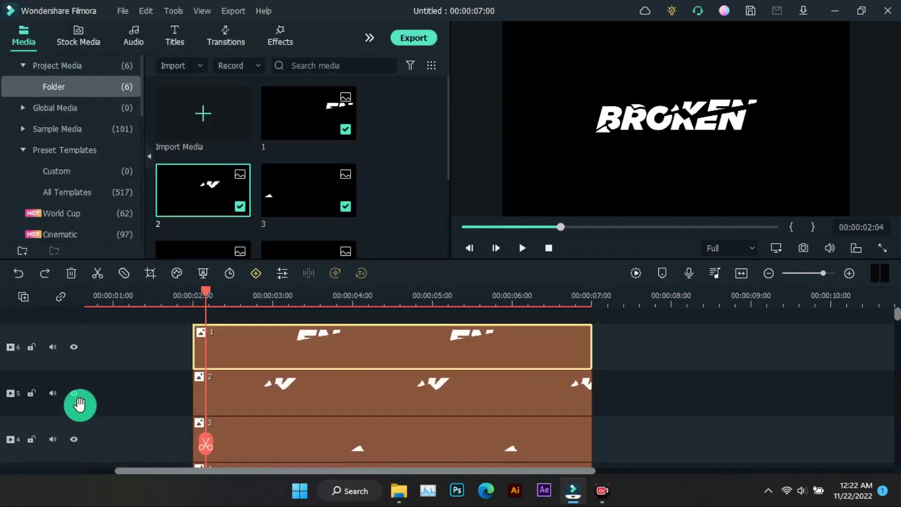
click(74, 347)
click(74, 394)
click(73, 439)
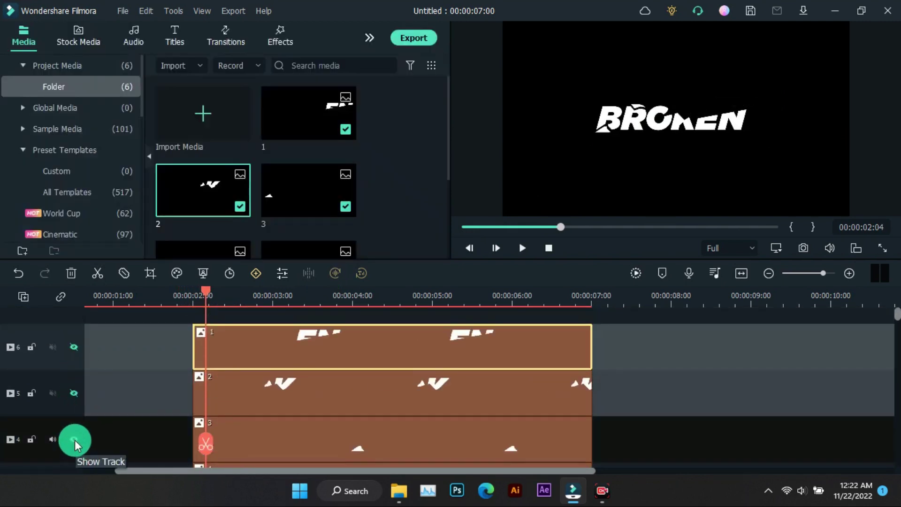
scroll(75, 441, down, 2)
click(73, 438)
scroll(75, 440, down, 2)
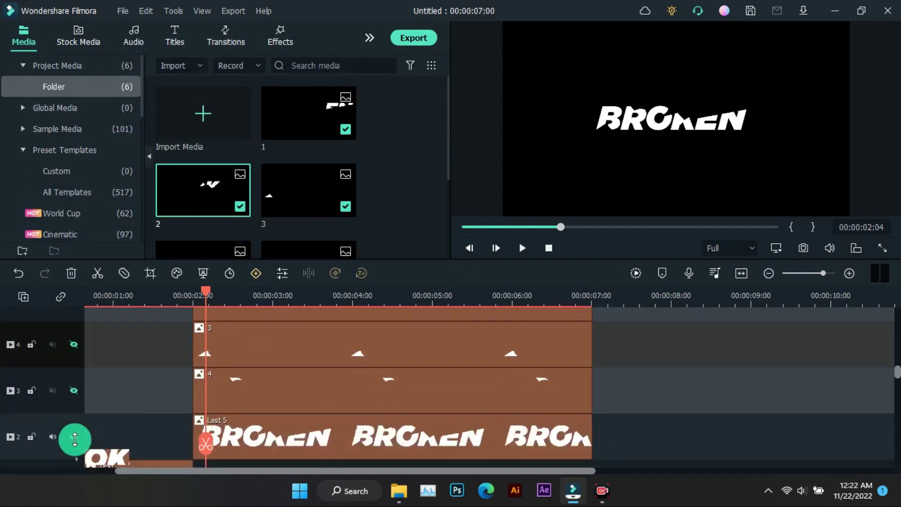
scroll(218, 424, down, 2)
Step: Add custom animation keyframes to the Last 5 clip at 00:00:02:01, 00:00:02:04 and 00:00:02:07
click(241, 371)
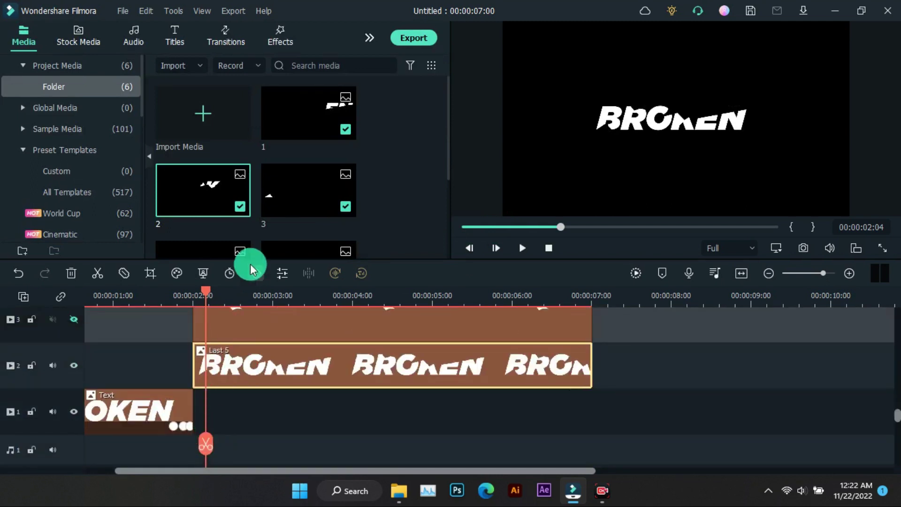
click(283, 272)
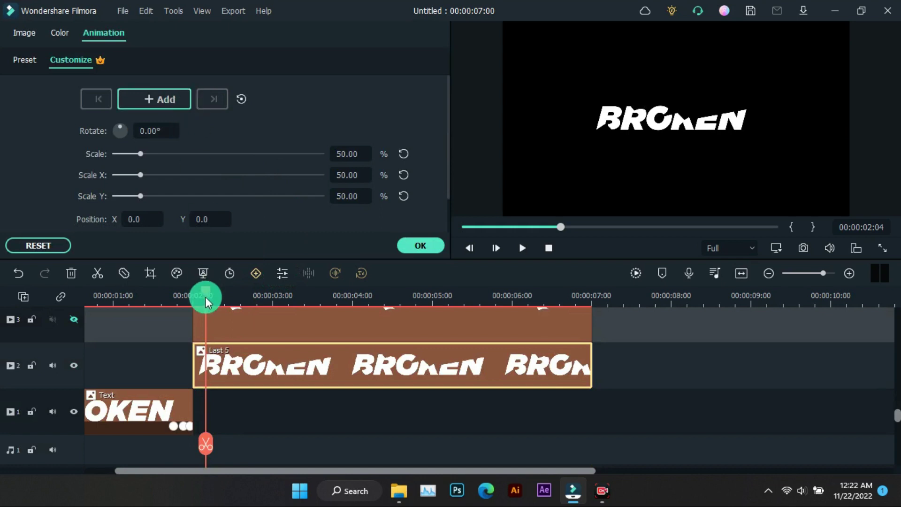
click(141, 97)
mouse_move(205, 443)
mouse_down()
mouse_move(196, 439)
mouse_move(213, 429)
mouse_up()
click(152, 98)
click(160, 99)
Step: Shift the Last 5 word slightly at its earlier keyframes, placing it at X -1.3, Y -5.2 at 00:00:02:01
click(98, 99)
drag(660, 126, 662, 112)
click(97, 104)
click(195, 379)
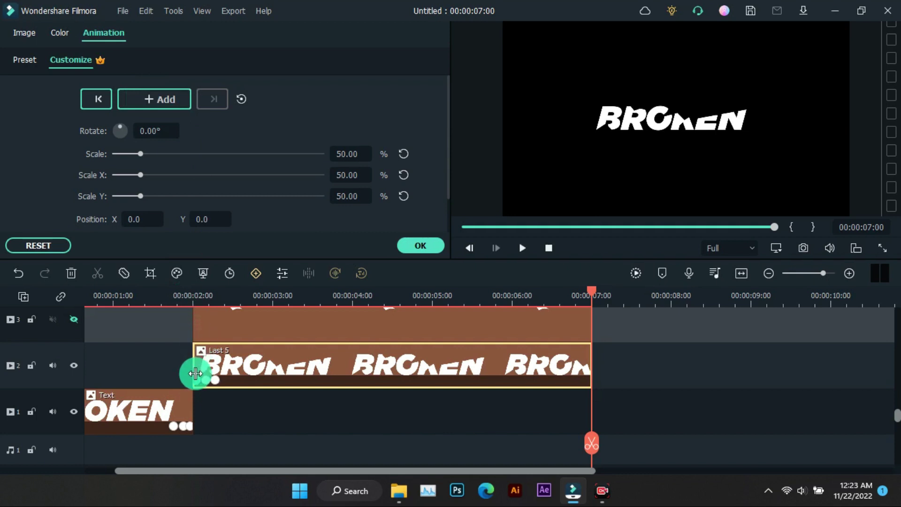
drag(589, 125, 627, 115)
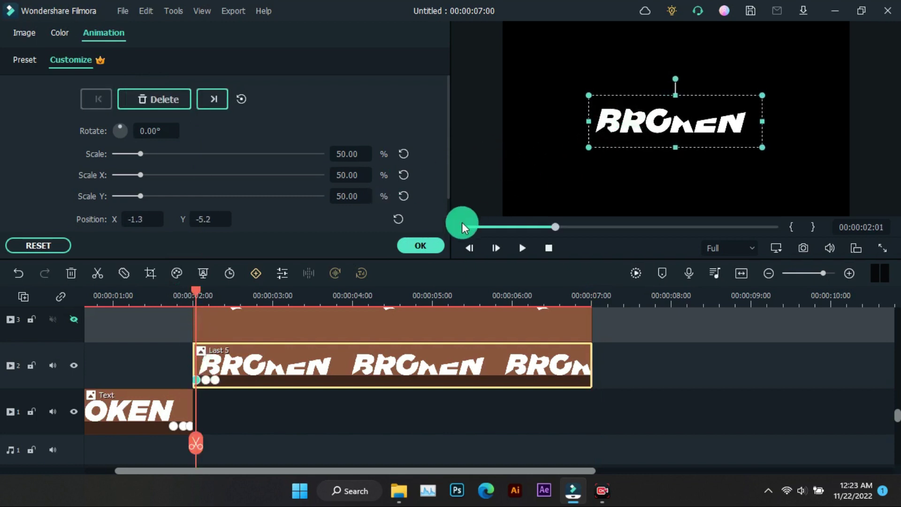
click(421, 245)
Step: Play back the word's shake from just before the 2-second mark
click(168, 301)
mouse_move(170, 304)
mouse_down()
mouse_move(212, 310)
mouse_move(168, 314)
mouse_up()
key(space)
key(space)
click(215, 409)
Step: Show track 6 and keyframe clip 1 at 00:00:02:01 and 00:00:02:05, moving the piece up and right at the second keyframe
scroll(243, 386, down, 1)
scroll(243, 386, up, 6)
scroll(126, 363, up, 1)
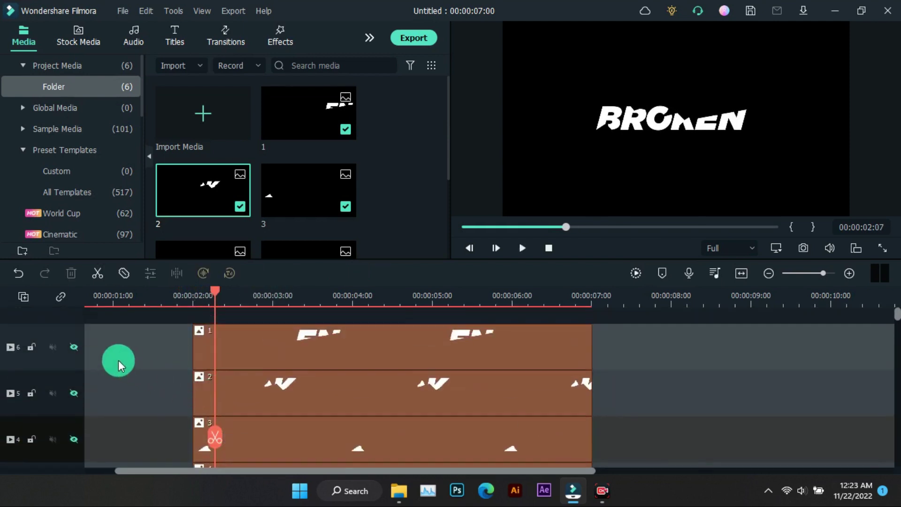
click(72, 346)
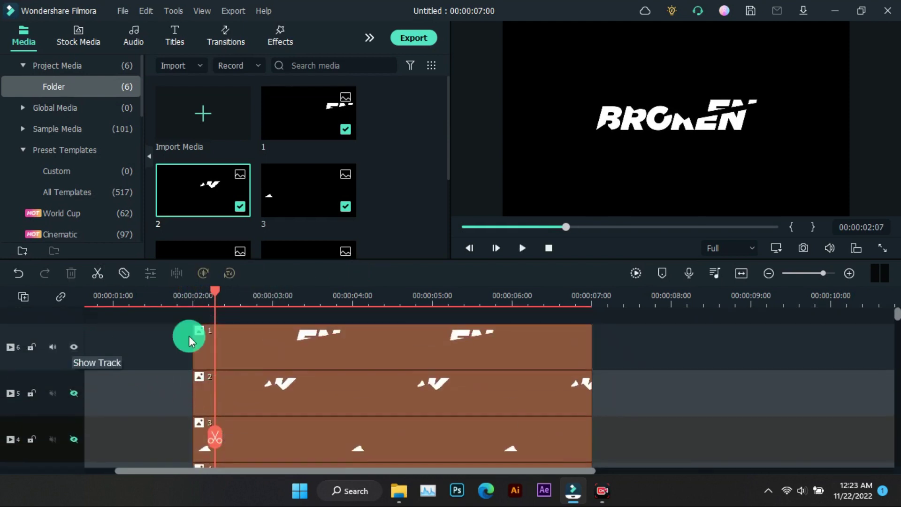
click(281, 339)
click(257, 273)
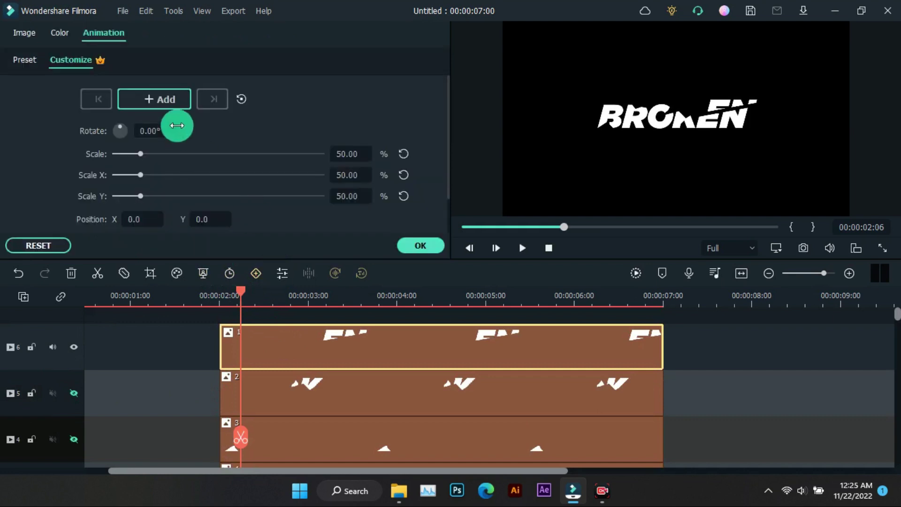
drag(240, 289, 222, 295)
click(153, 102)
click(156, 106)
click(210, 100)
drag(724, 101, 720, 132)
Step: Lock track 6 and show track 5 with clip 2 selected
drag(237, 290, 247, 348)
scroll(245, 347, down, 1)
click(235, 367)
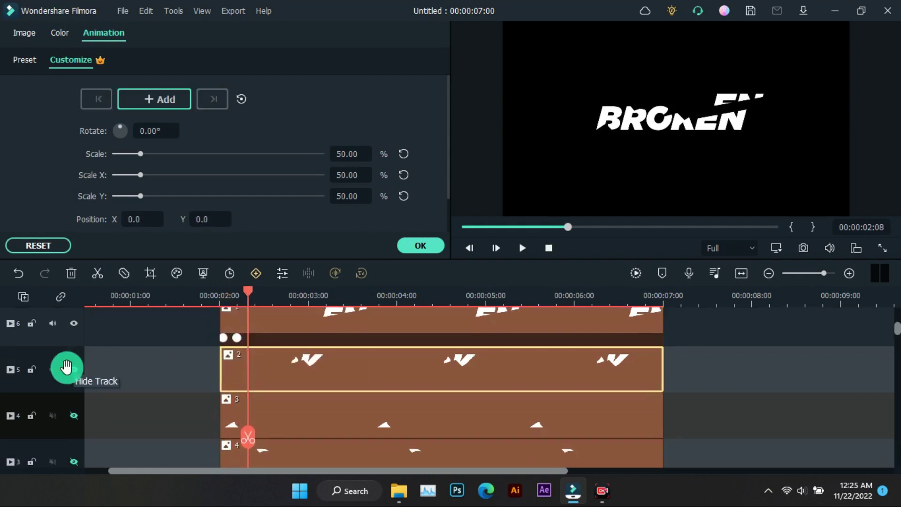
click(31, 323)
click(72, 370)
click(72, 370)
click(72, 370)
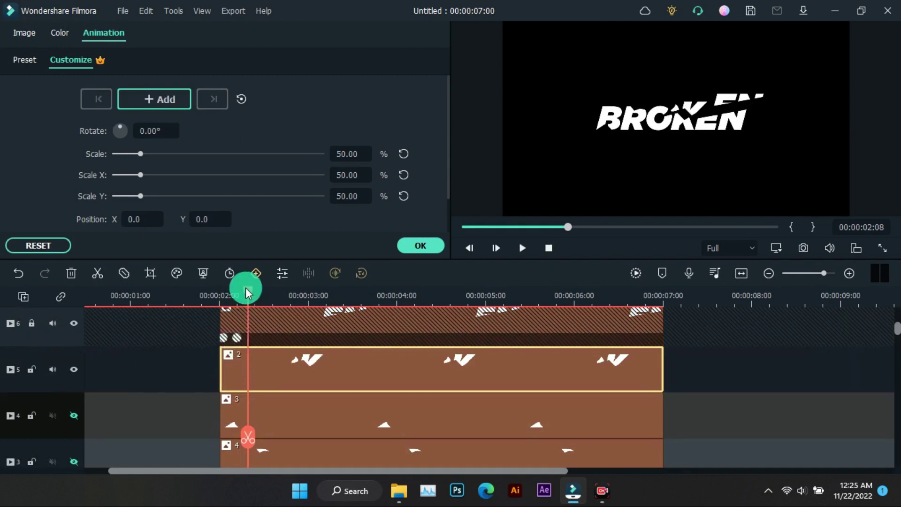
Step: Keyframe clip 2 at 00:00:02:01 and 00:00:02:05, moving the piece to X 7.8, Y 3.9 at the second keyframe
click(161, 102)
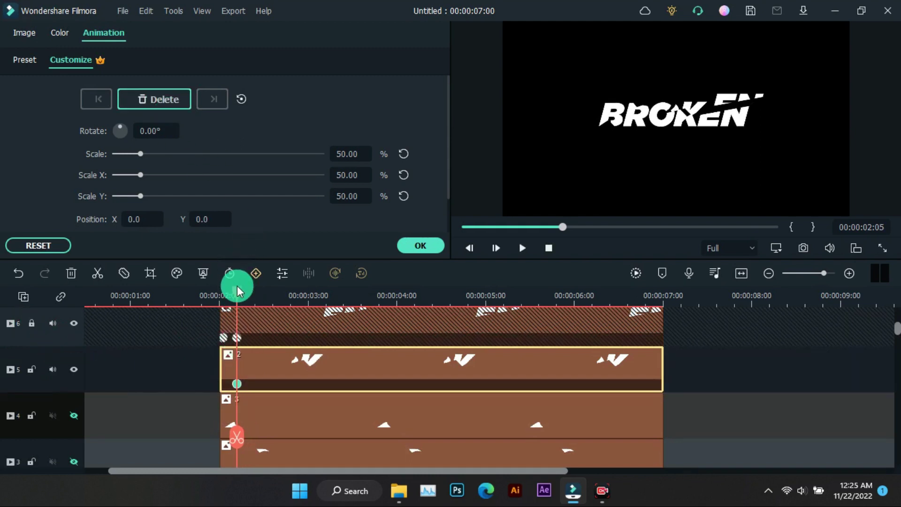
drag(237, 283, 222, 294)
click(162, 97)
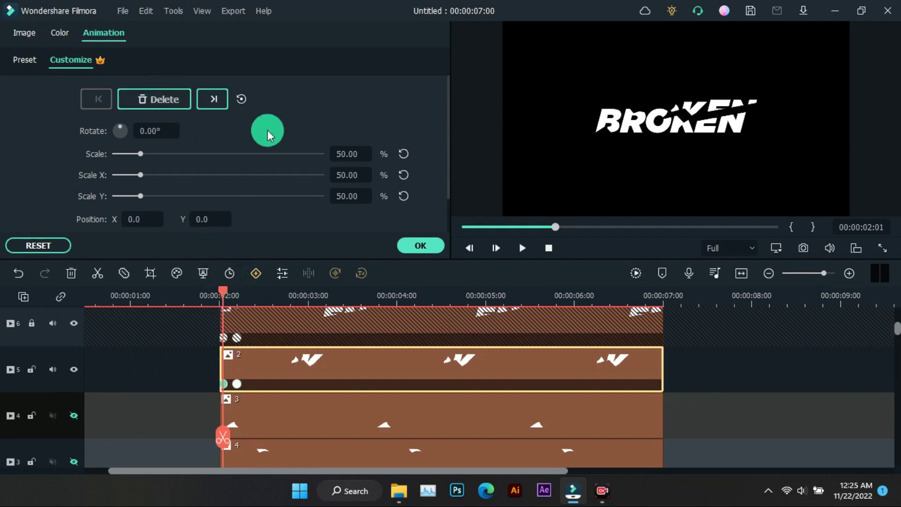
click(237, 384)
click(596, 127)
drag(690, 107, 708, 169)
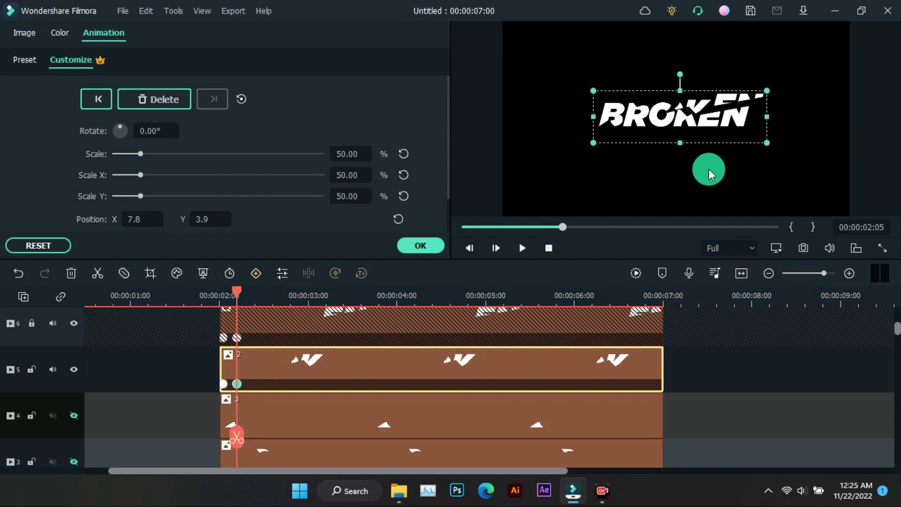
Step: Fine-tune the offset of piece 2 in the preview and lock track 5
mouse_move(237, 303)
mouse_down()
mouse_move(227, 305)
mouse_move(238, 303)
mouse_up()
drag(711, 97, 709, 99)
mouse_move(243, 303)
mouse_down()
mouse_move(215, 306)
mouse_move(207, 319)
mouse_move(244, 314)
mouse_up()
scroll(244, 313, down, 1)
click(32, 322)
Step: Show track 4, keyframe clip 3 so its piece moves down and left just after 2 seconds, and lock the track
click(356, 362)
click(256, 273)
click(74, 368)
drag(615, 168, 612, 171)
mouse_move(238, 431)
mouse_down()
mouse_move(258, 443)
mouse_move(244, 437)
mouse_up()
scroll(244, 437, down, 1)
click(31, 344)
Step: Add keyframes to clip 4 on track 3 at about 00:00:02:02 and at 00:00:02:07
click(243, 395)
scroll(243, 426, down, 2)
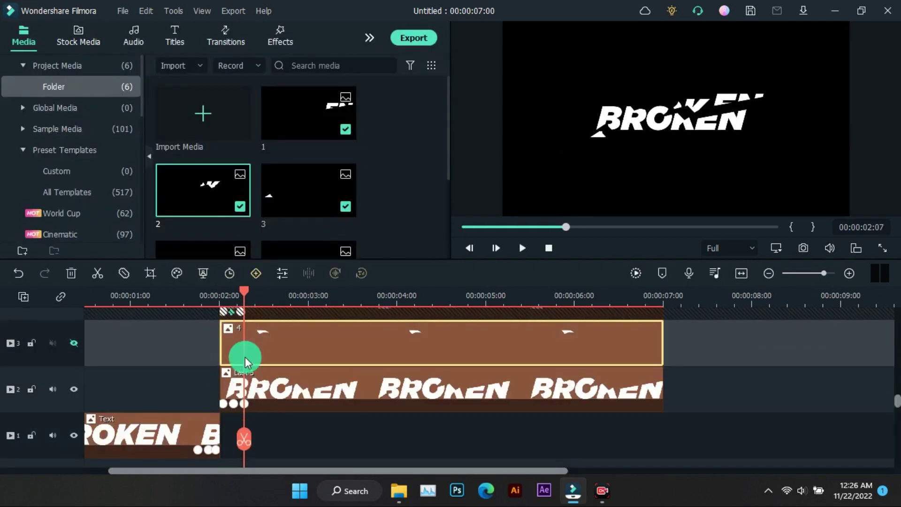
click(256, 273)
click(227, 294)
click(255, 274)
click(244, 294)
Step: Show track 3 and offset piece 4 to X 5.2, Y 10.4 with a slight rotation at the 00:00:02:07 keyframe
click(73, 343)
drag(660, 120, 662, 115)
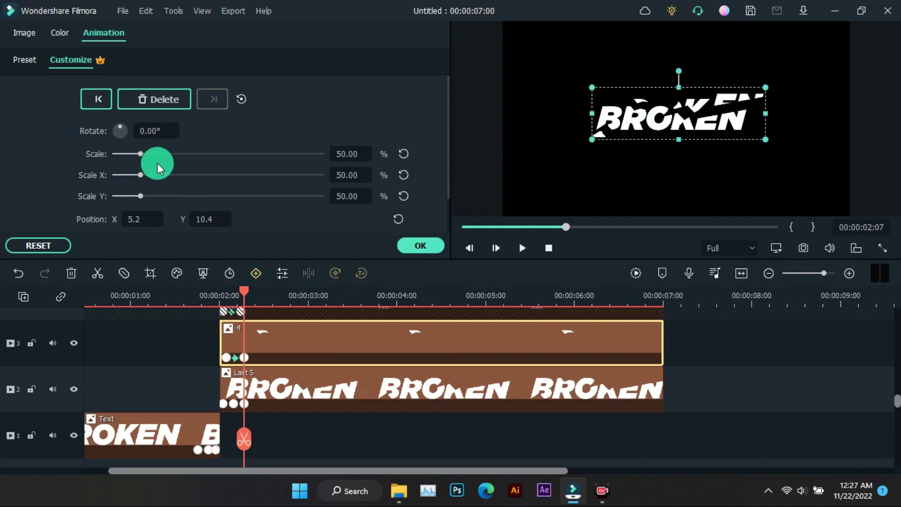
drag(147, 131, 162, 310)
click(414, 241)
Step: Play back the breaking-pieces animation around the 2-second mark
key(space)
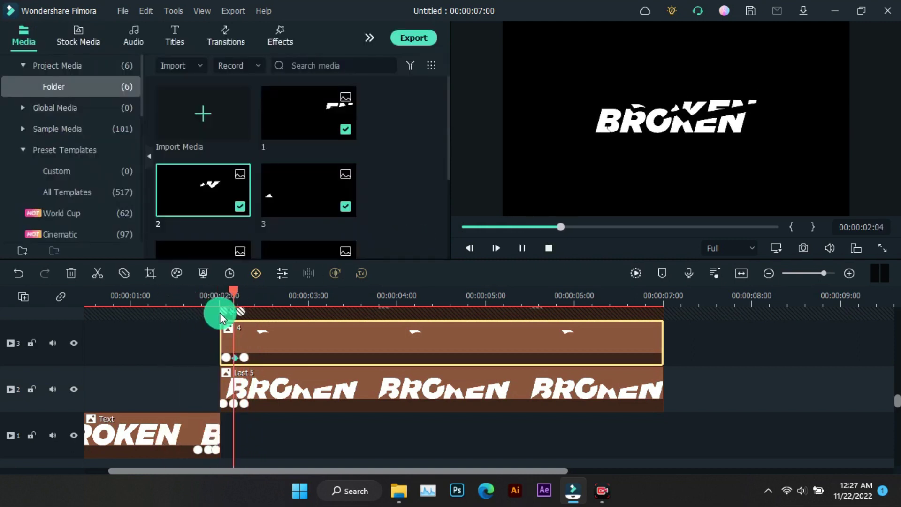
key(space)
drag(169, 297, 245, 320)
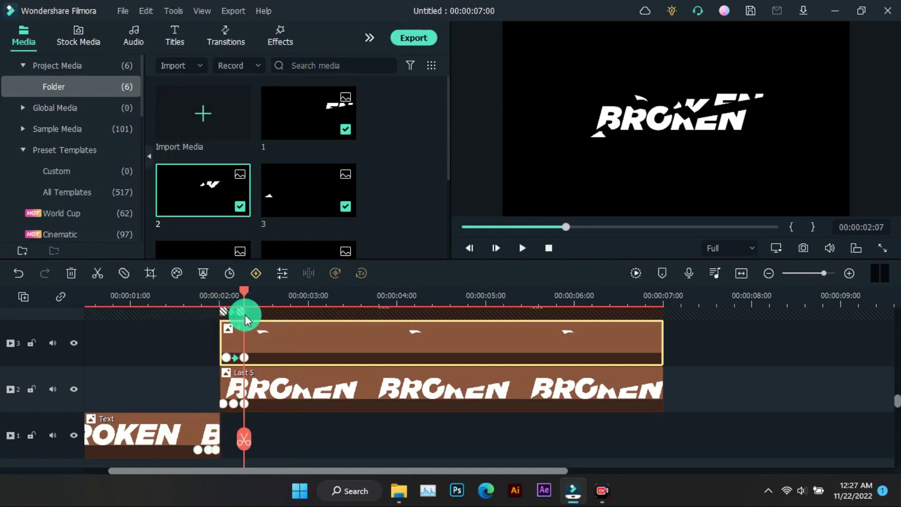
Step: Import the 3_1080p video from the Assets folder inside ST Filmora Video 20 Nov
scroll(245, 320, up, 3)
scroll(340, 197, down, 3)
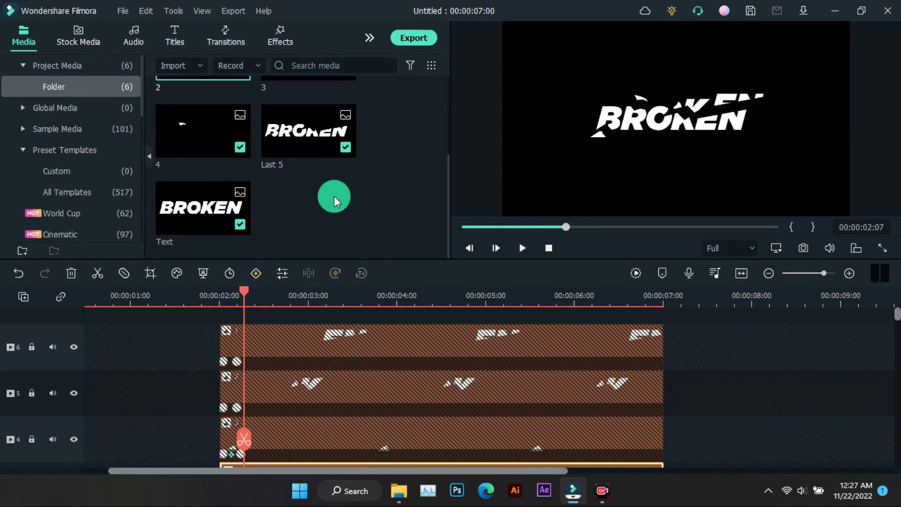
scroll(334, 195, up, 3)
click(211, 115)
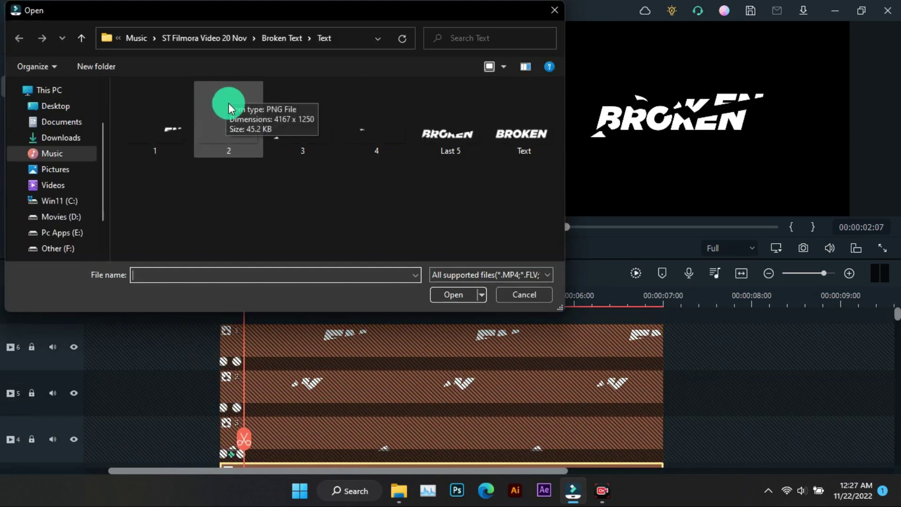
click(37, 38)
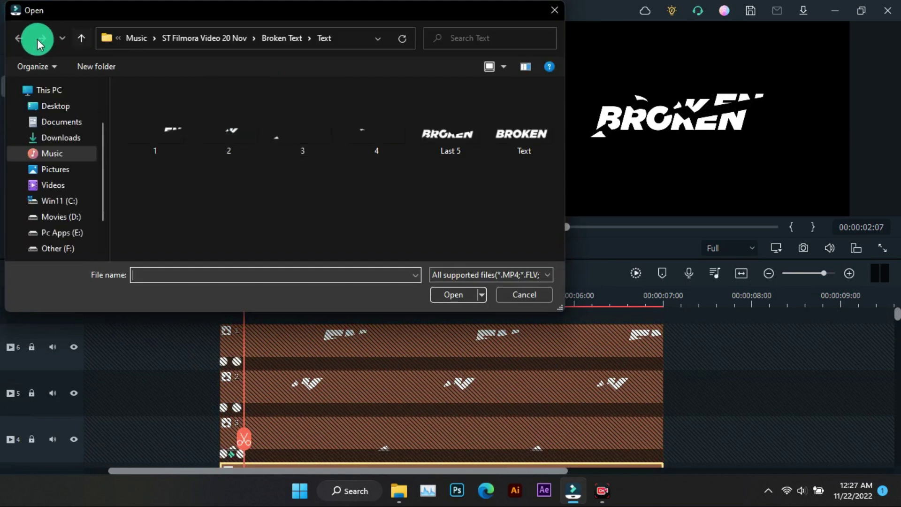
click(236, 39)
double_click(141, 128)
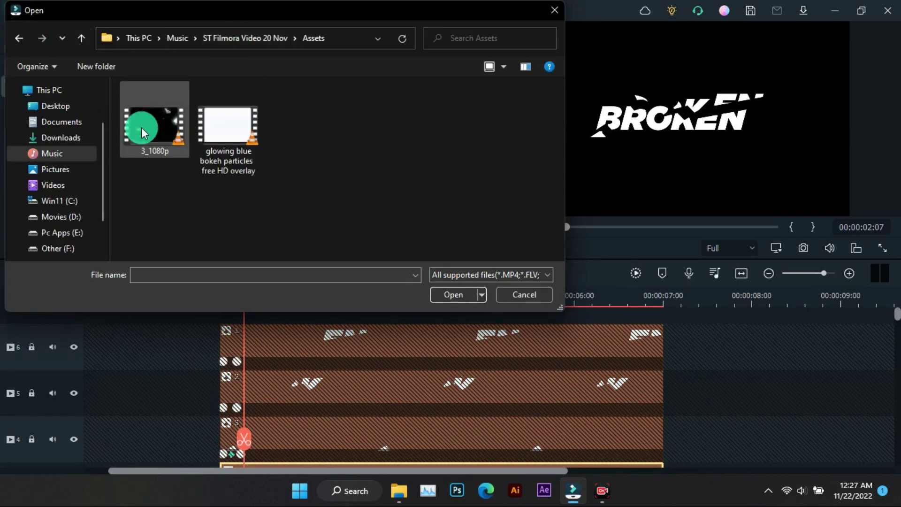
double_click(149, 123)
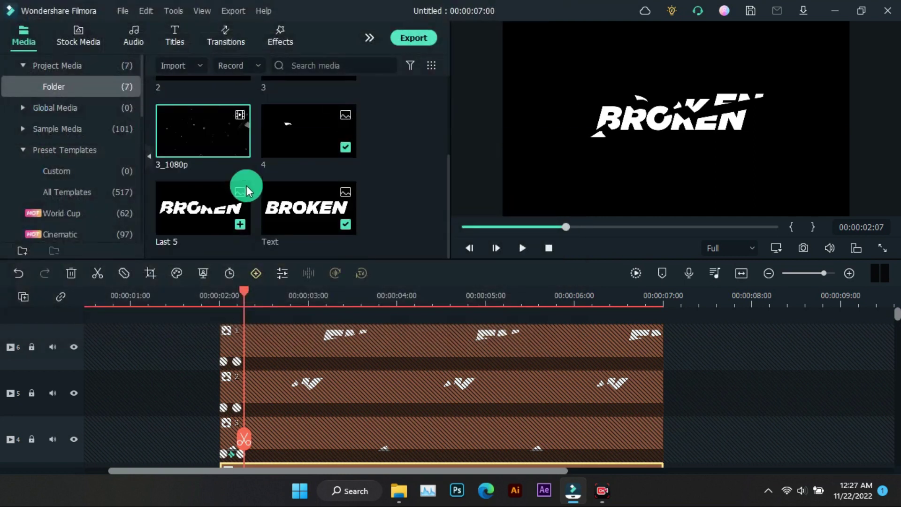
Step: Place the 3_1080p clip on a new track 7 starting at 2 seconds and check it in the preview
drag(185, 133, 220, 321)
click(506, 266)
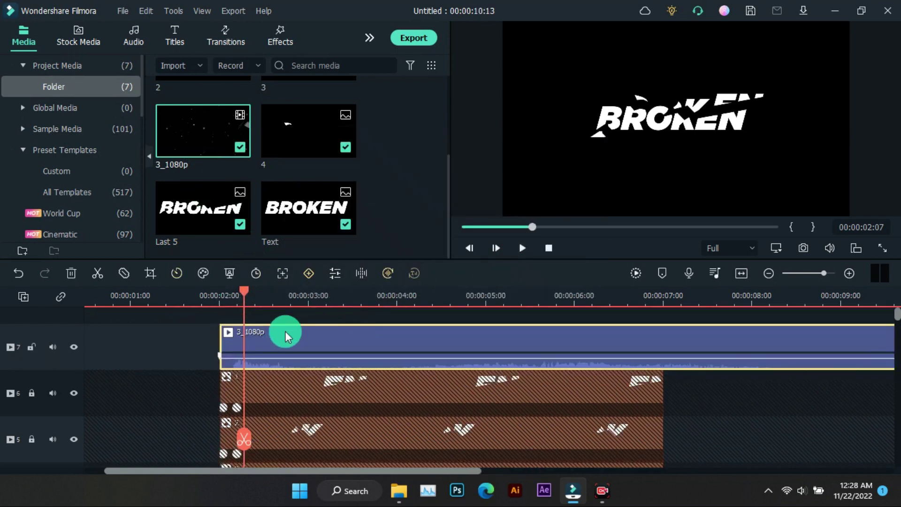
drag(263, 294, 279, 305)
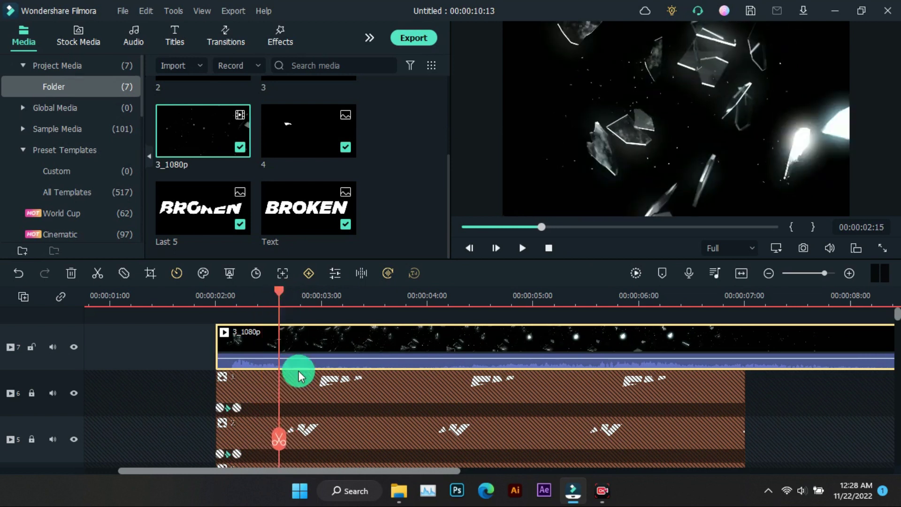
Step: Detach the audio from the 3_1080p clip and delete the detached audio
right_click(300, 366)
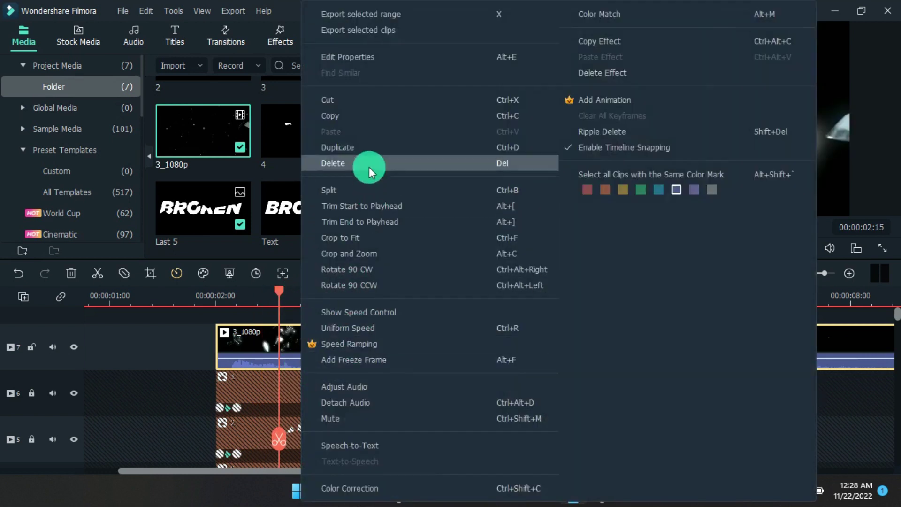
click(378, 402)
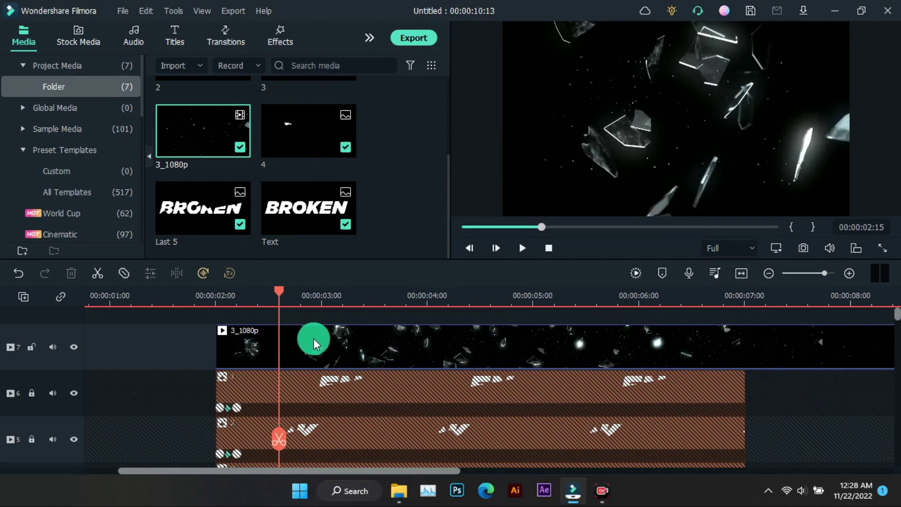
scroll(313, 339, down, 5)
click(320, 383)
key(Delete)
scroll(305, 371, up, 4)
scroll(286, 360, up, 2)
Step: Set the 3_1080p clip's blending mode to Screen and move it onto track 8, starting slightly before 2 seconds
click(289, 351)
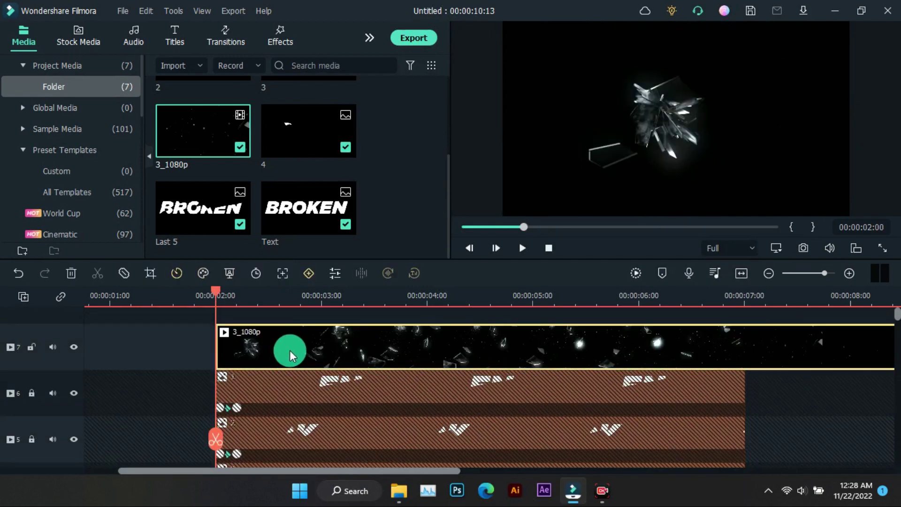
click(334, 274)
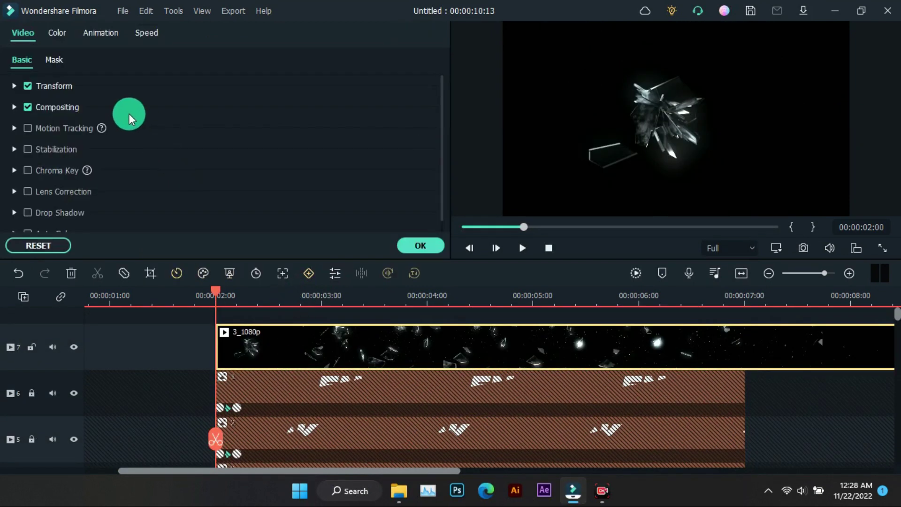
click(25, 101)
click(187, 147)
scroll(216, 272, down, 2)
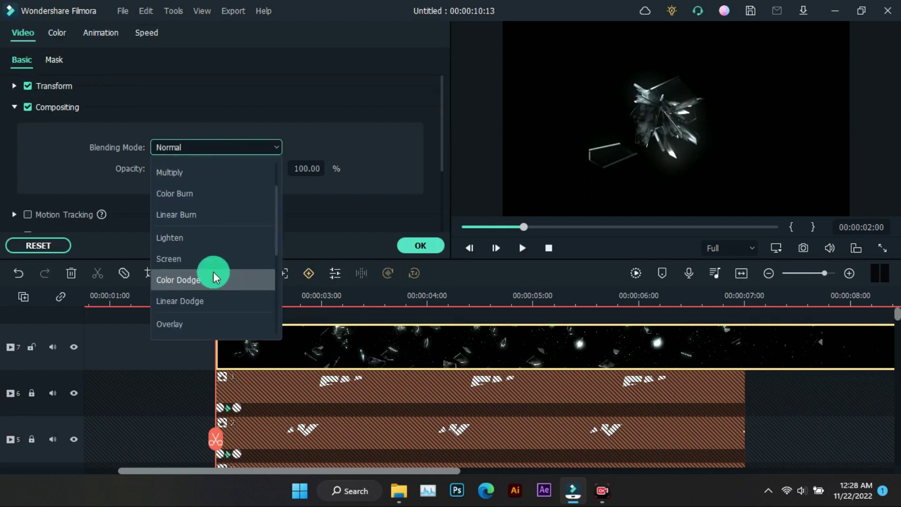
click(212, 259)
mouse_move(218, 297)
mouse_down()
mouse_move(252, 301)
mouse_move(201, 302)
mouse_move(207, 307)
mouse_up()
drag(259, 338, 281, 348)
Step: Import the glowing blue bokeh particles overlay video into the project media
click(212, 159)
scroll(213, 140, up, 3)
click(221, 117)
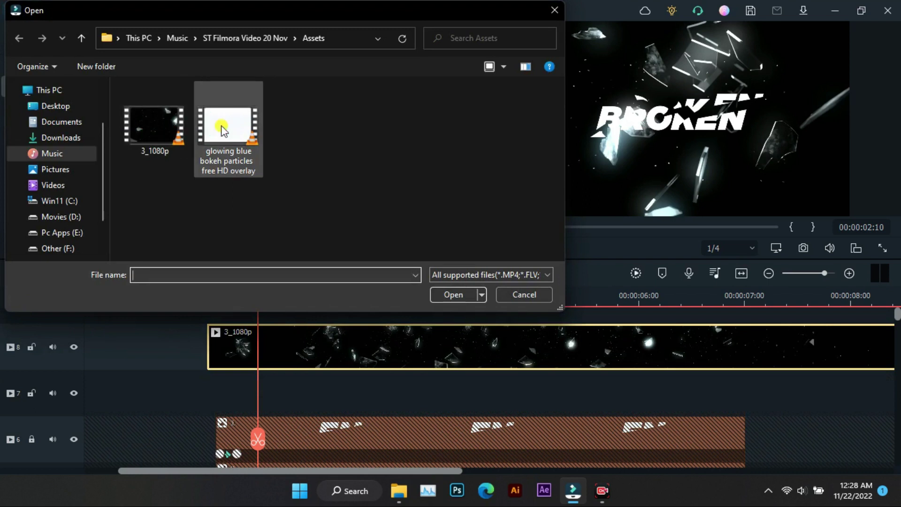
double_click(221, 130)
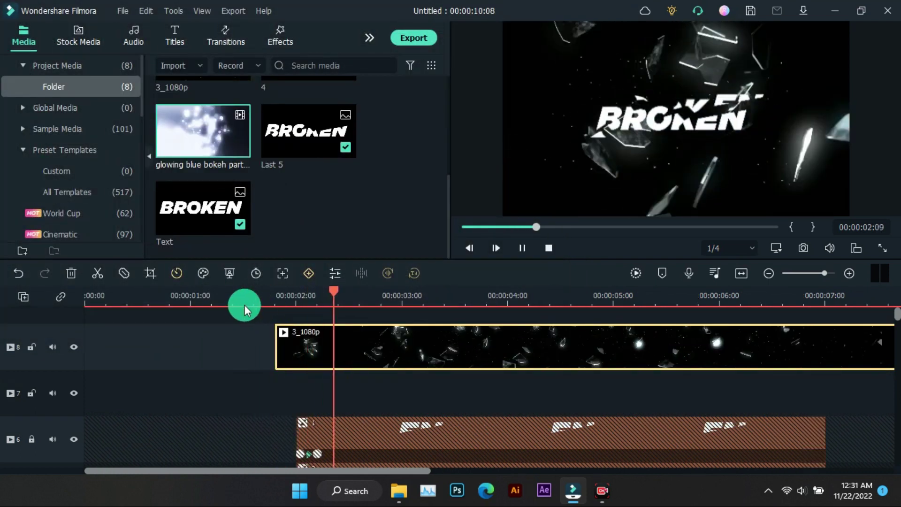
Step: Lock track 8 and place the glowing blue bokeh particles clip on track 7 beneath the glass-shatter video
click(241, 298)
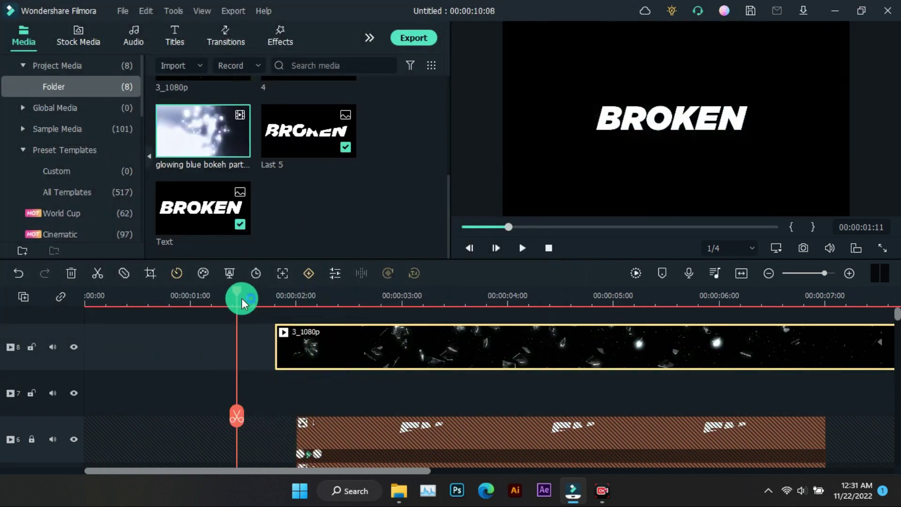
click(32, 347)
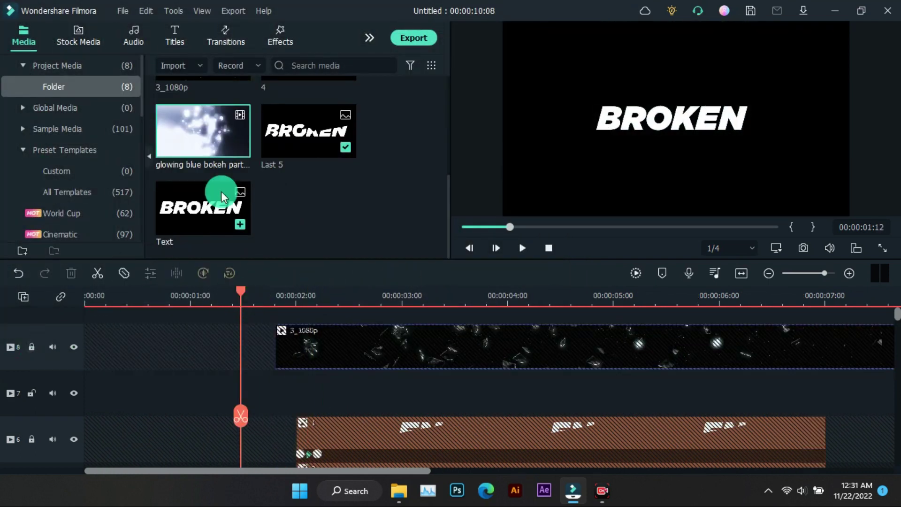
drag(207, 142, 272, 382)
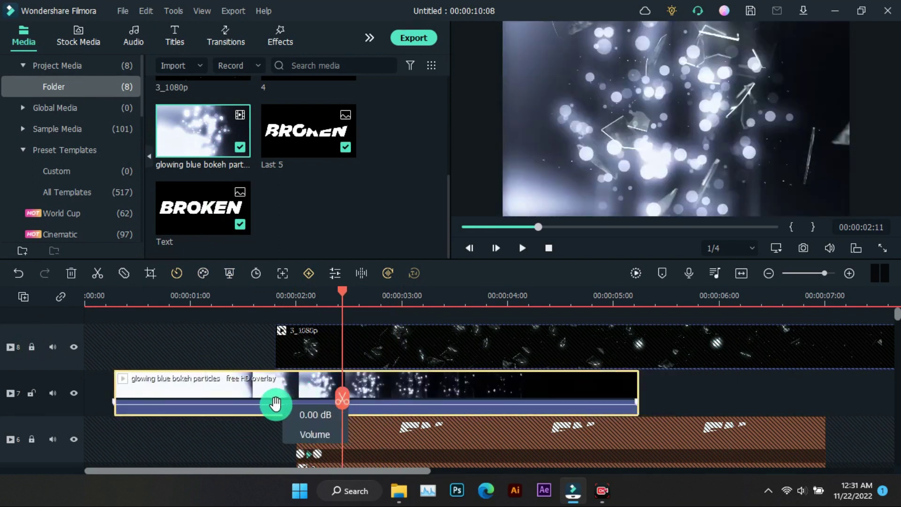
Step: Detach the audio from the glowing blue bokeh particles clip and delete the detached audio
right_click(277, 402)
click(316, 408)
scroll(278, 416, down, 6)
click(299, 388)
key(Delete)
scroll(286, 387, up, 3)
scroll(286, 387, up, 3)
Step: Split the bokeh clip within its blank white opening and delete the leading part
click(227, 391)
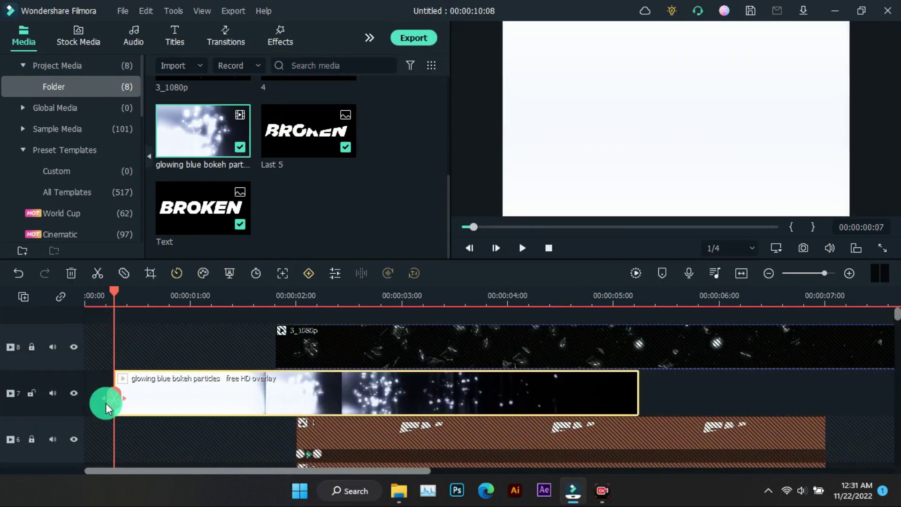
drag(189, 402, 255, 410)
click(251, 409)
click(221, 392)
key(Delete)
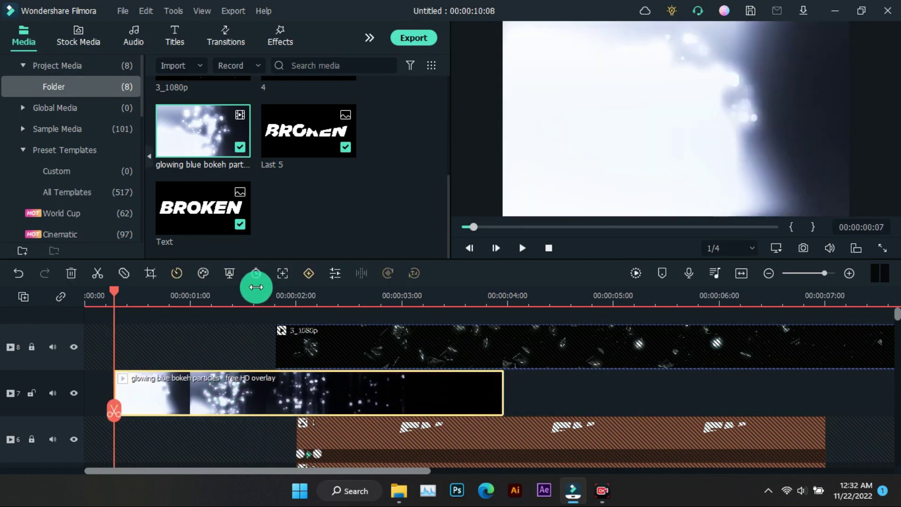
Step: Set the bokeh clip's blending mode to Multiply and check the textured BROKEN text in the preview
click(334, 273)
click(216, 146)
click(208, 213)
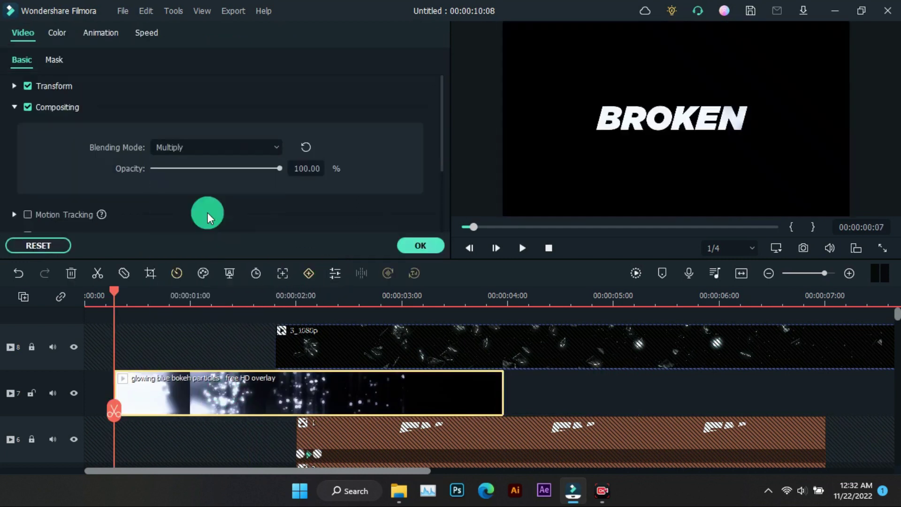
drag(118, 407, 226, 415)
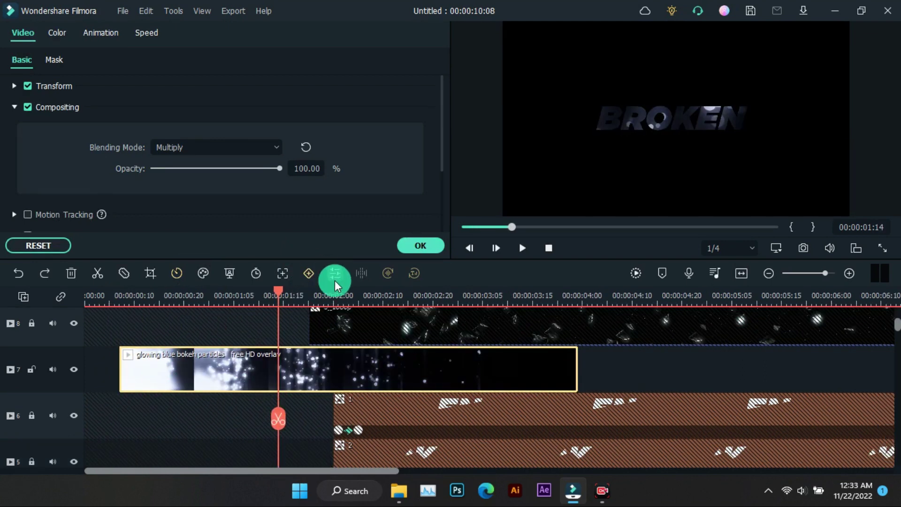
Step: Slow the bokeh clip down to a uniform speed of 0.31
click(145, 34)
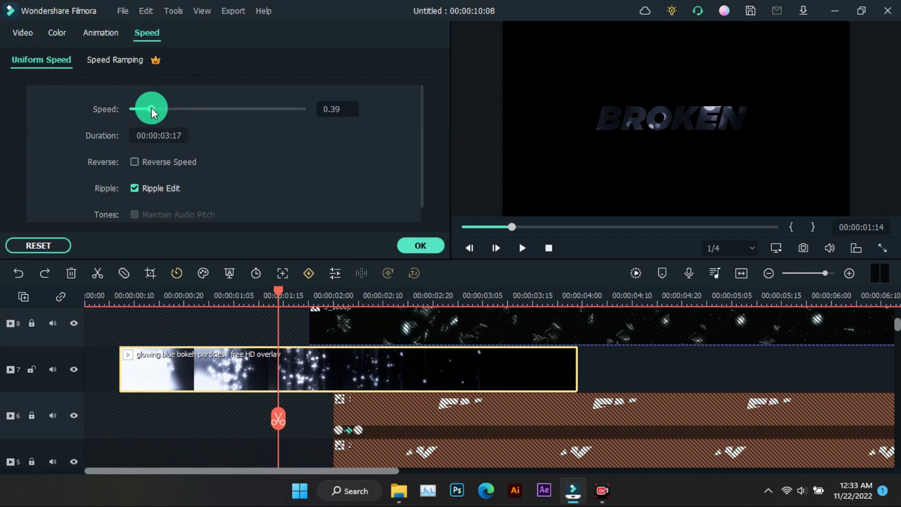
drag(148, 112, 149, 113)
click(175, 149)
Step: Split the bokeh clip at 7 seconds, where the text pieces end, and delete the excess
drag(277, 295, 617, 333)
drag(360, 470, 530, 461)
drag(131, 424, 468, 449)
click(473, 435)
key(Delete)
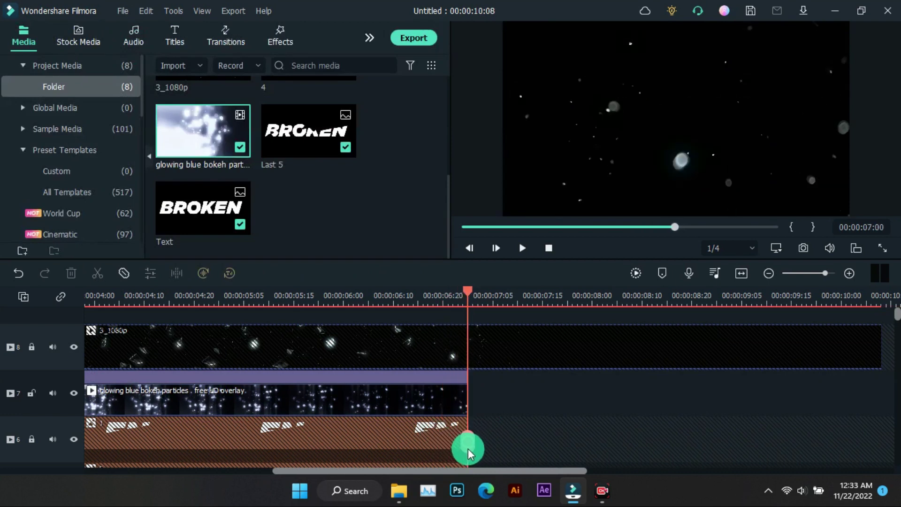
Step: Unlock track 8, split the 3_1080p clip at 7 seconds and delete the remainder
click(33, 349)
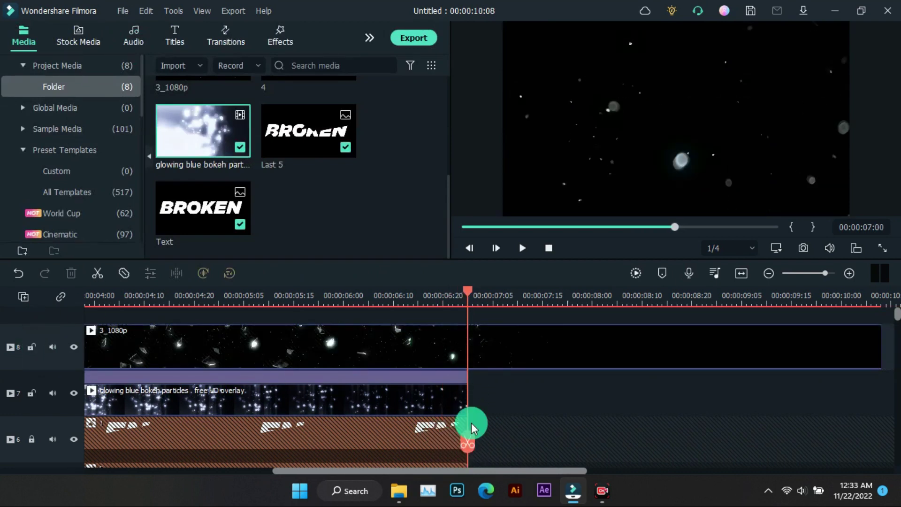
click(467, 443)
key(Delete)
Step: Play the finished broken text animation from the beginning of the timeline
click(486, 407)
drag(477, 397, 171, 292)
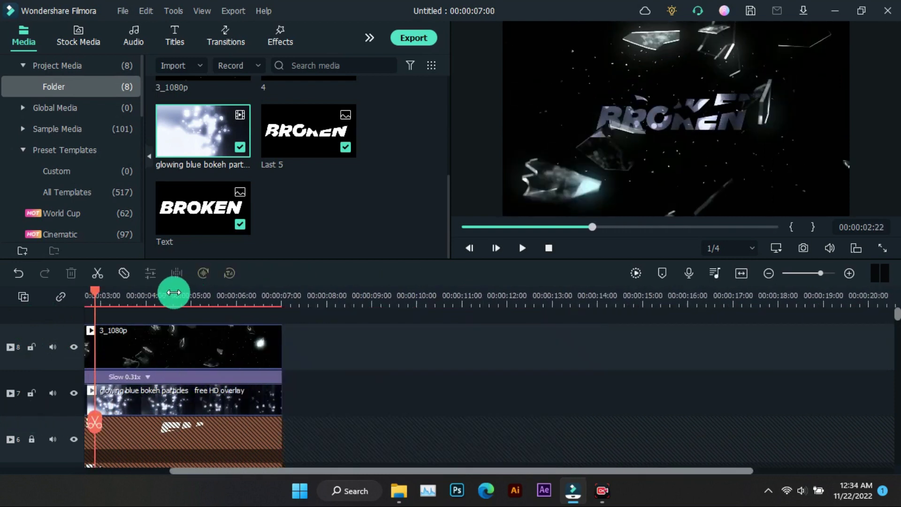
click(547, 249)
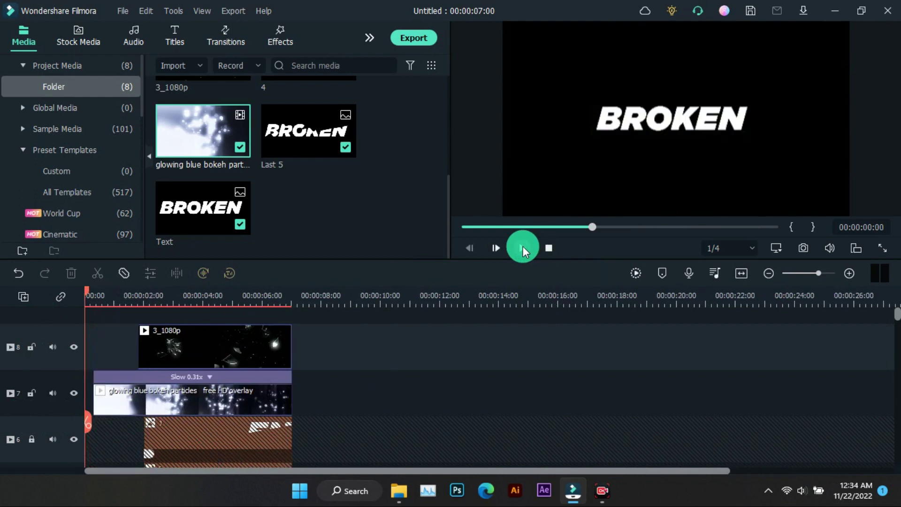
click(522, 249)
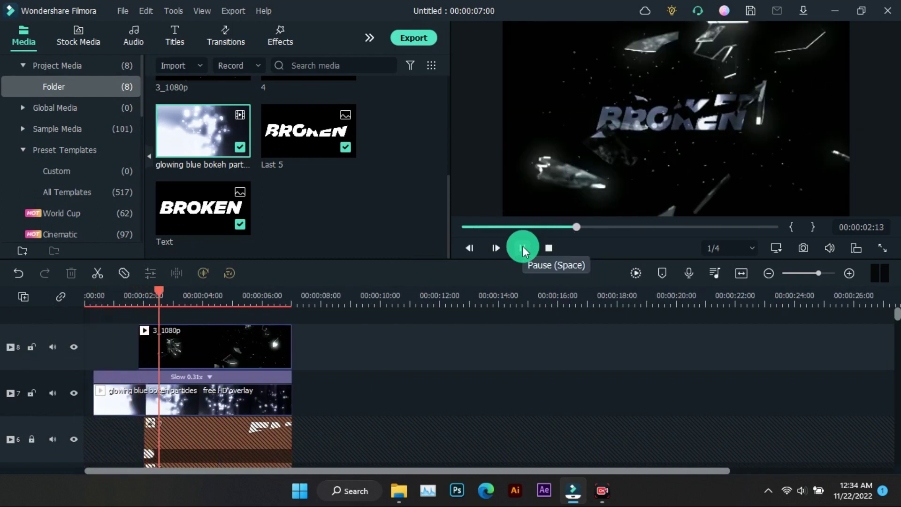